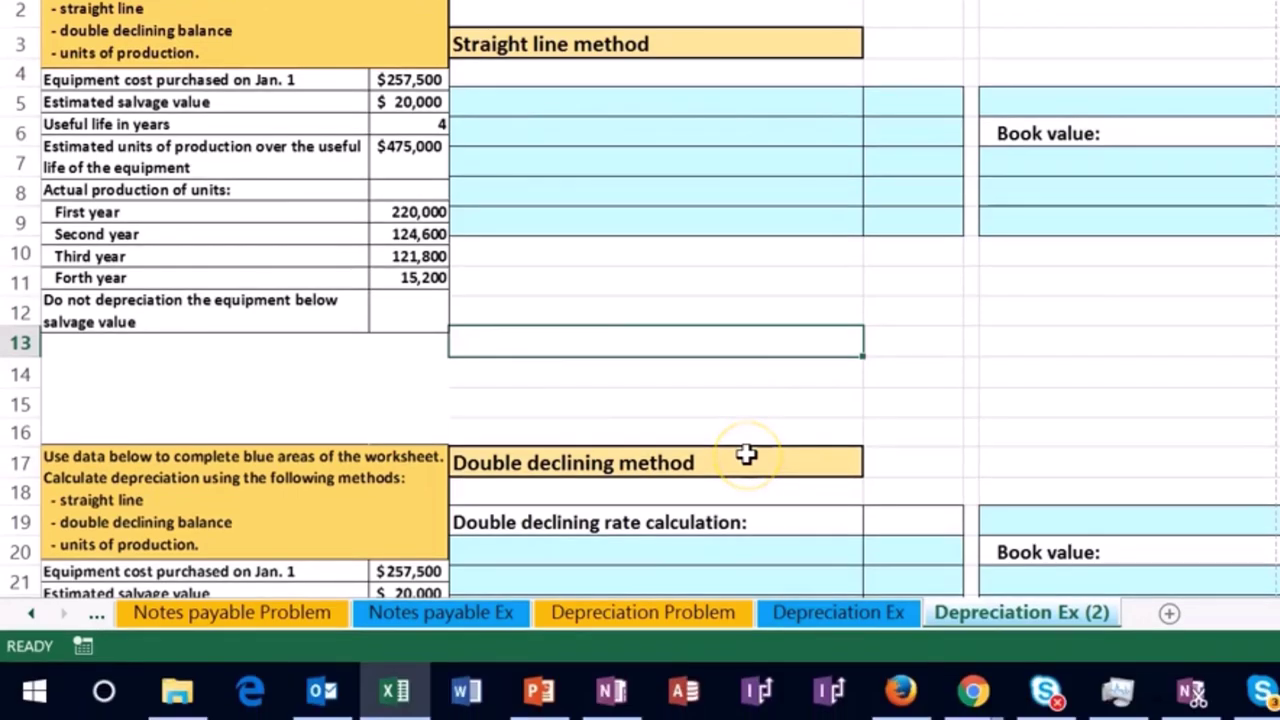
- Look over the depreciation method sections, the book value table and the journal entry area of the worksheet
scroll(748, 455, down, 1)
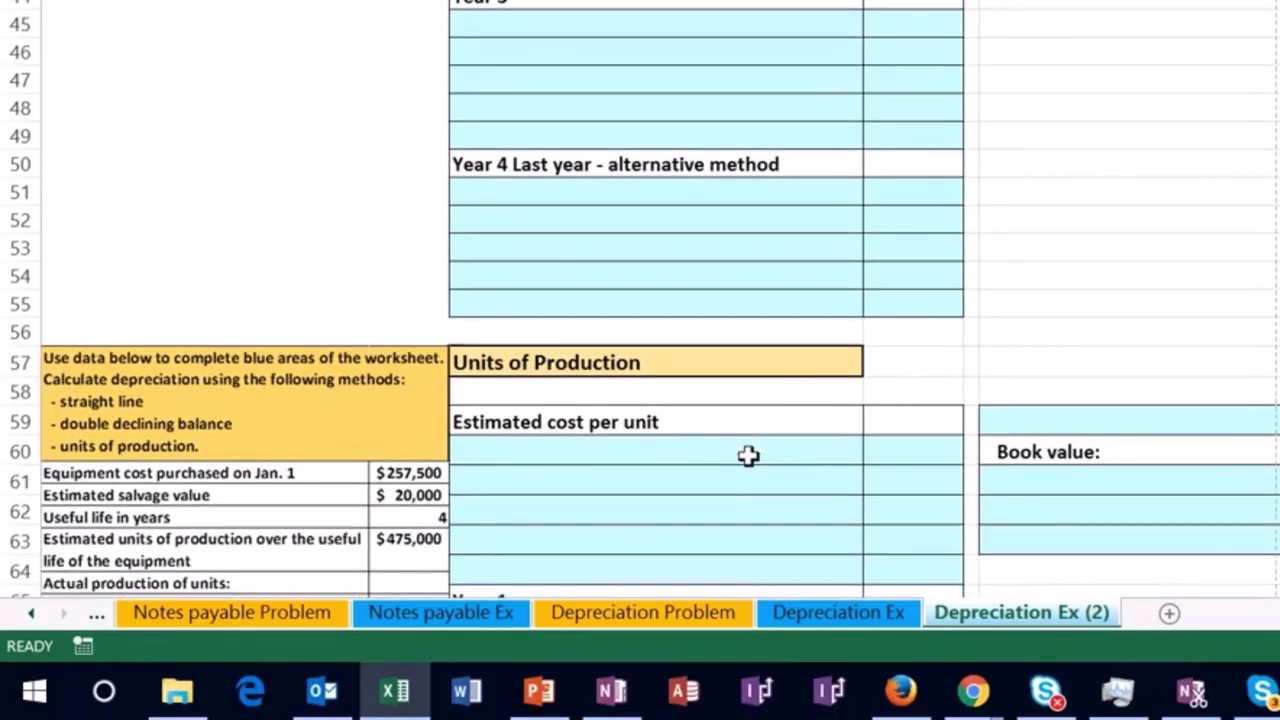
scroll(748, 455, up, 15)
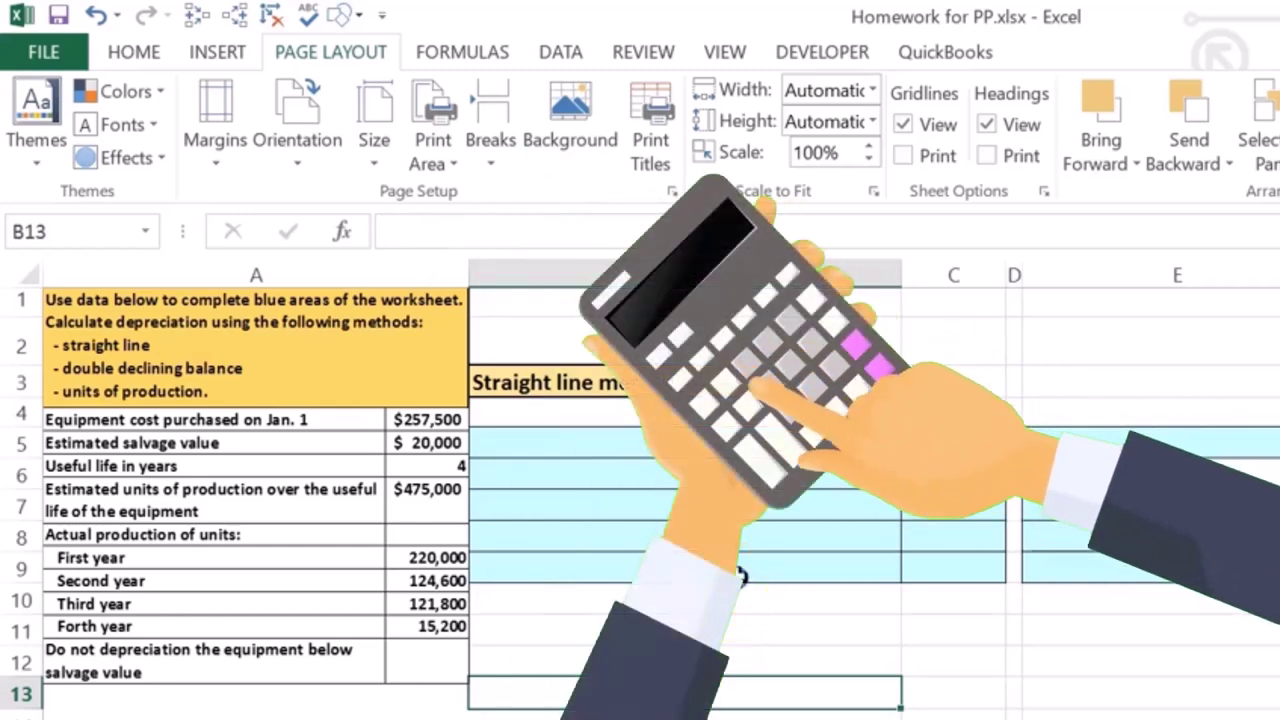
click(739, 575)
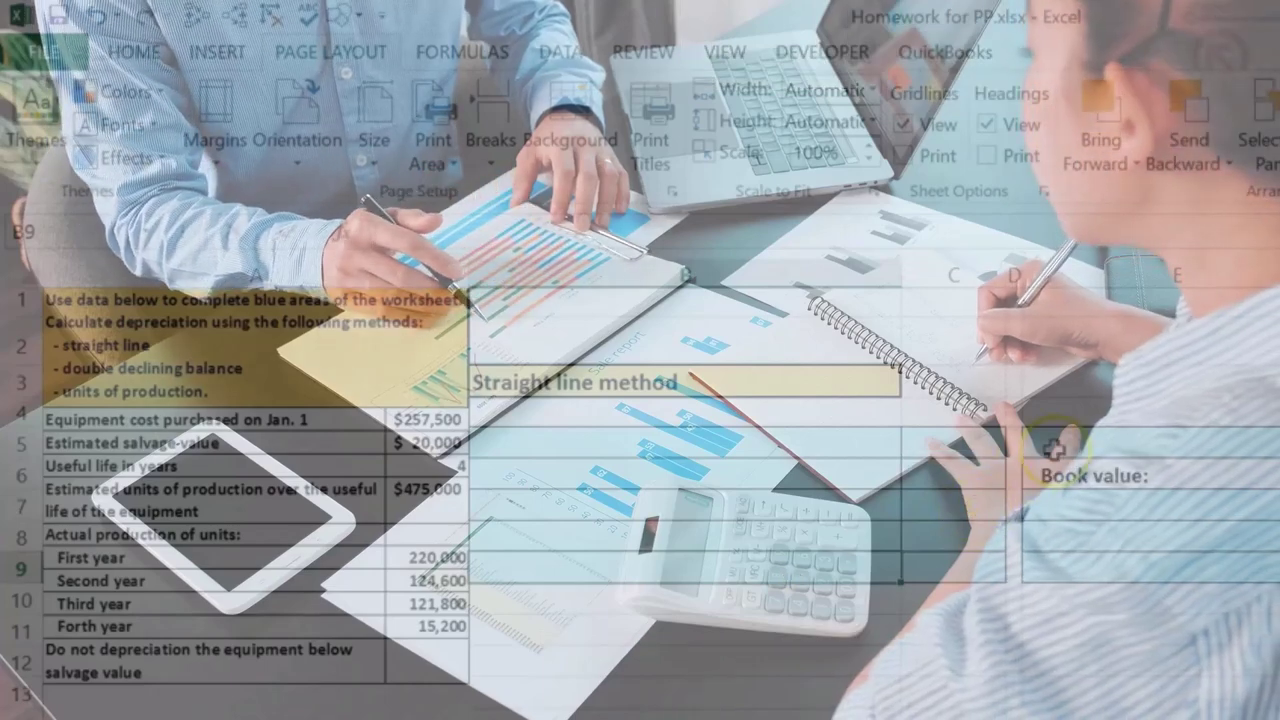
click(1040, 448)
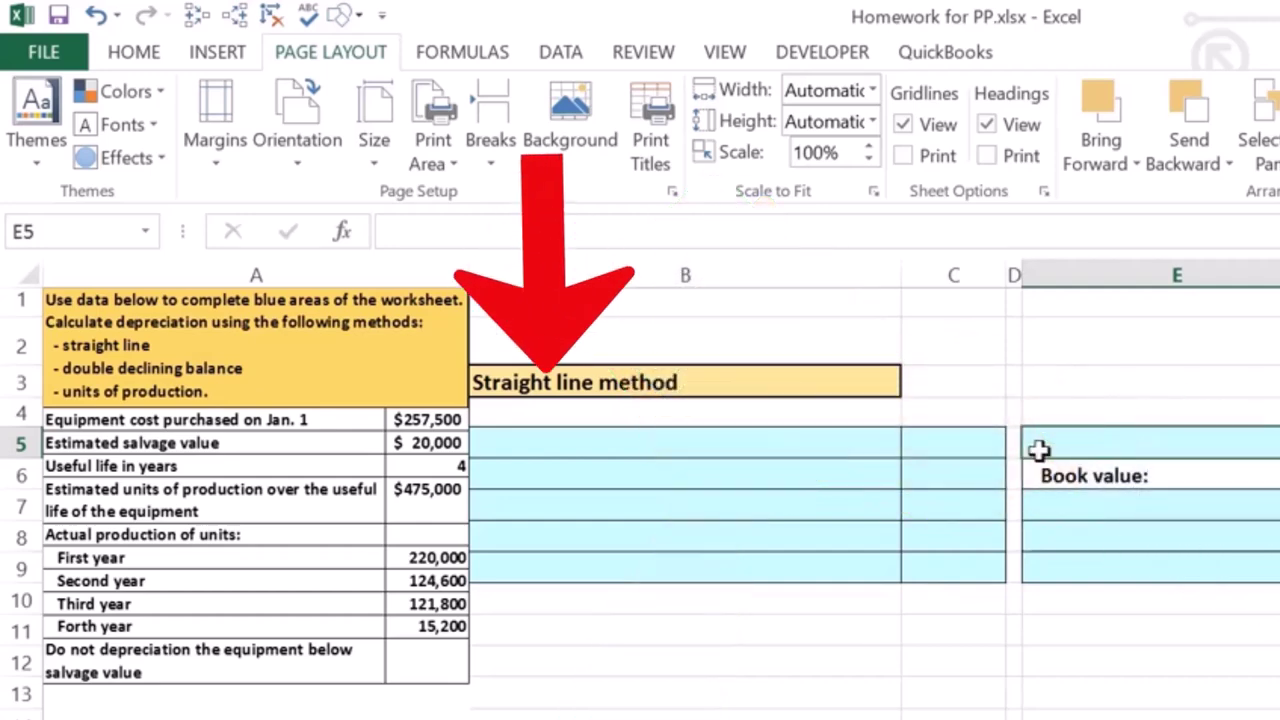
key(Right)
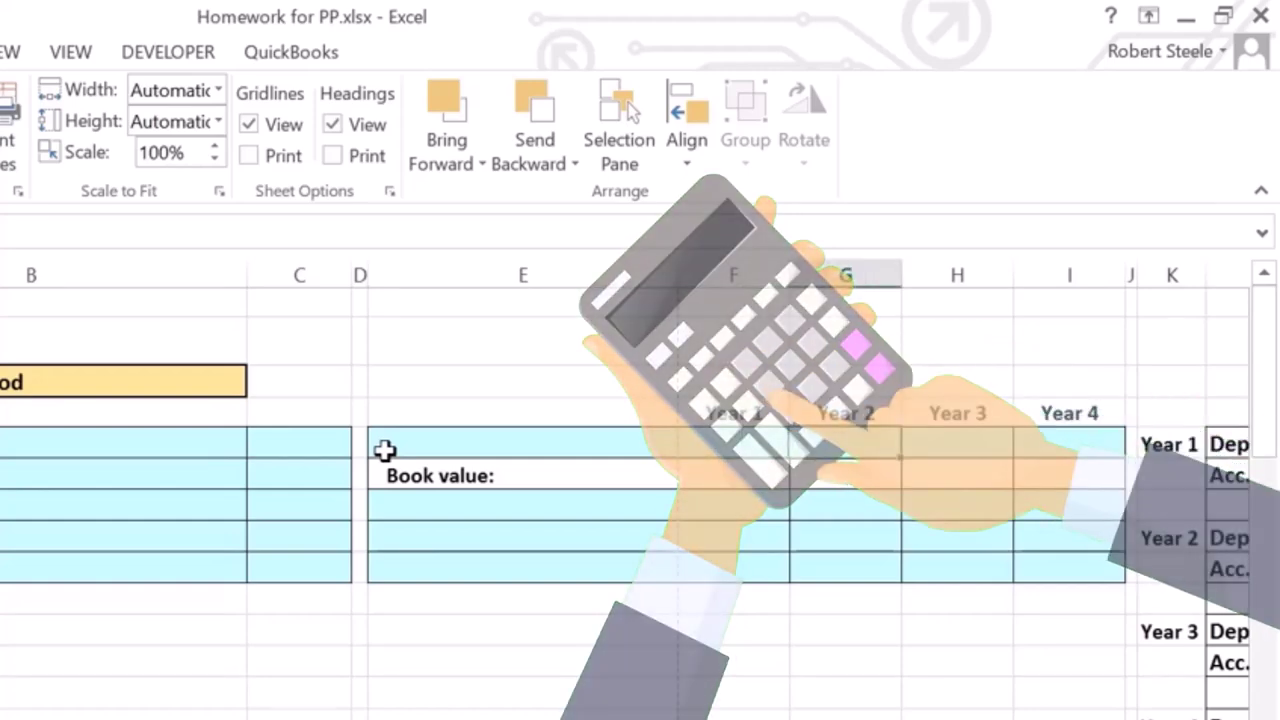
key(Right)
key(Right)
key(Right)
key(Right)
key(Right)
key(Right)
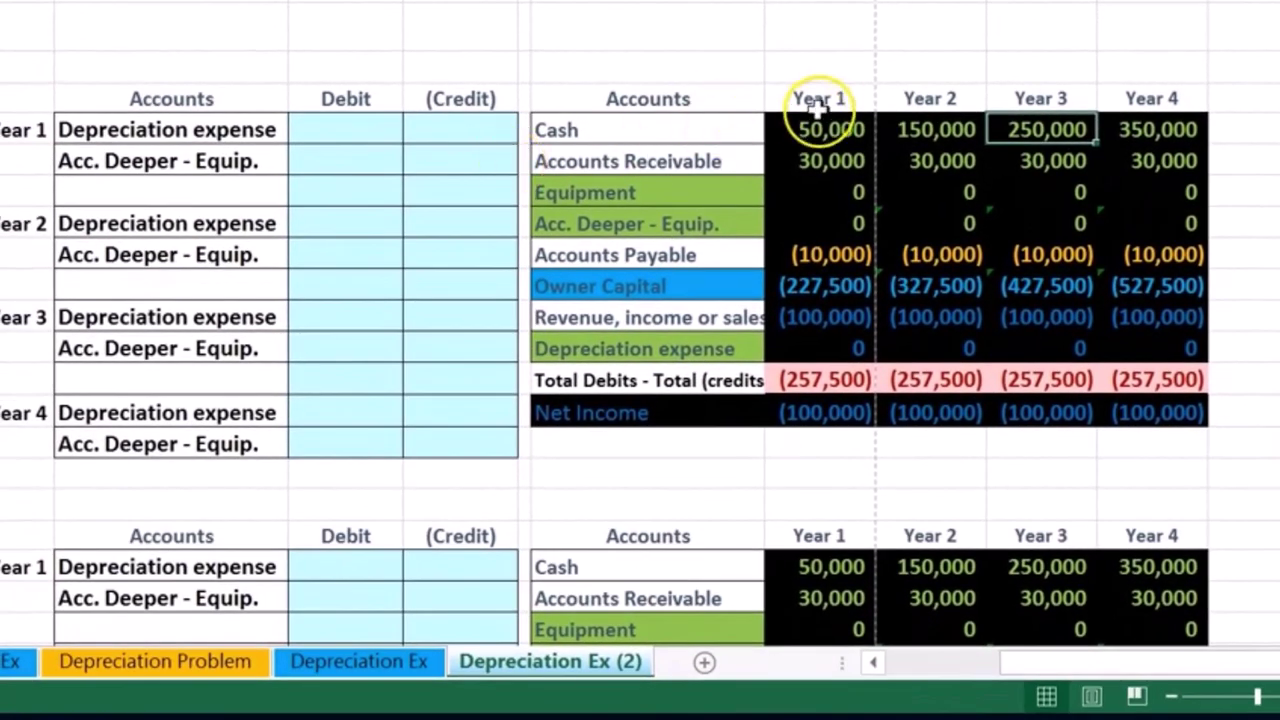
- Examine the Year 1 to Year 4 columns of the accounts table beside the journal entries
click(820, 104)
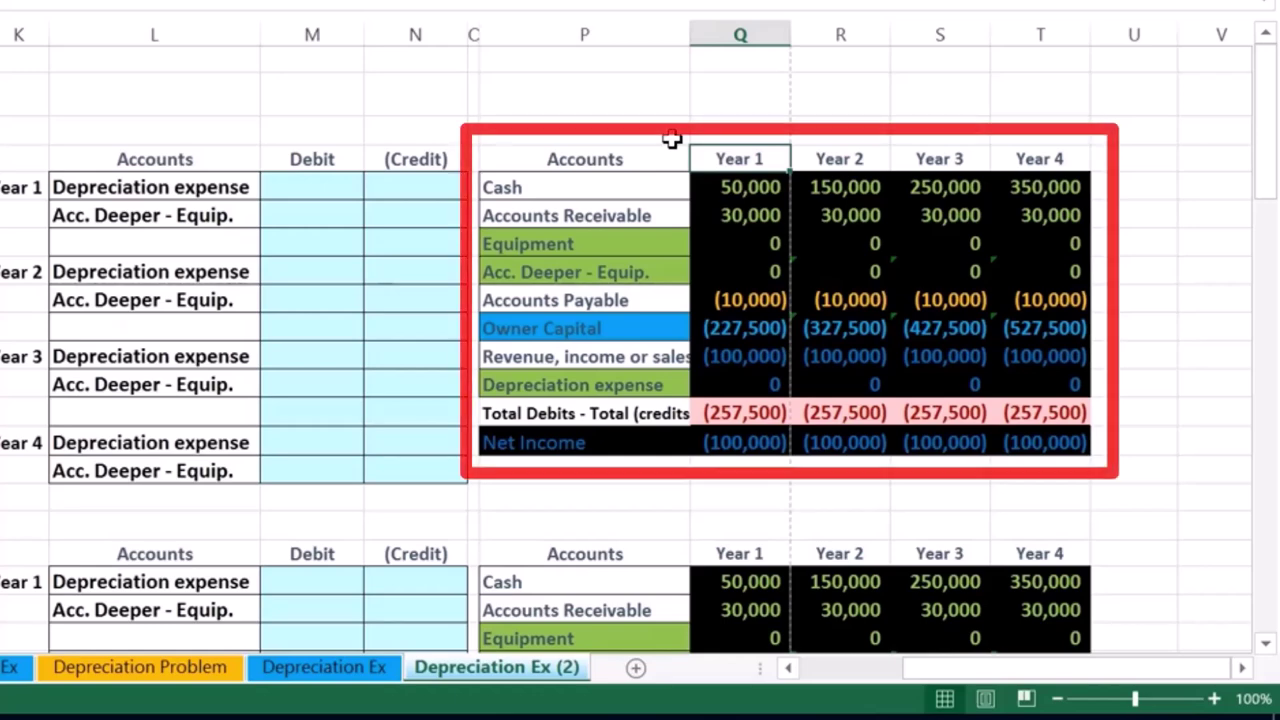
key(Right)
key(Right)
key(Right)
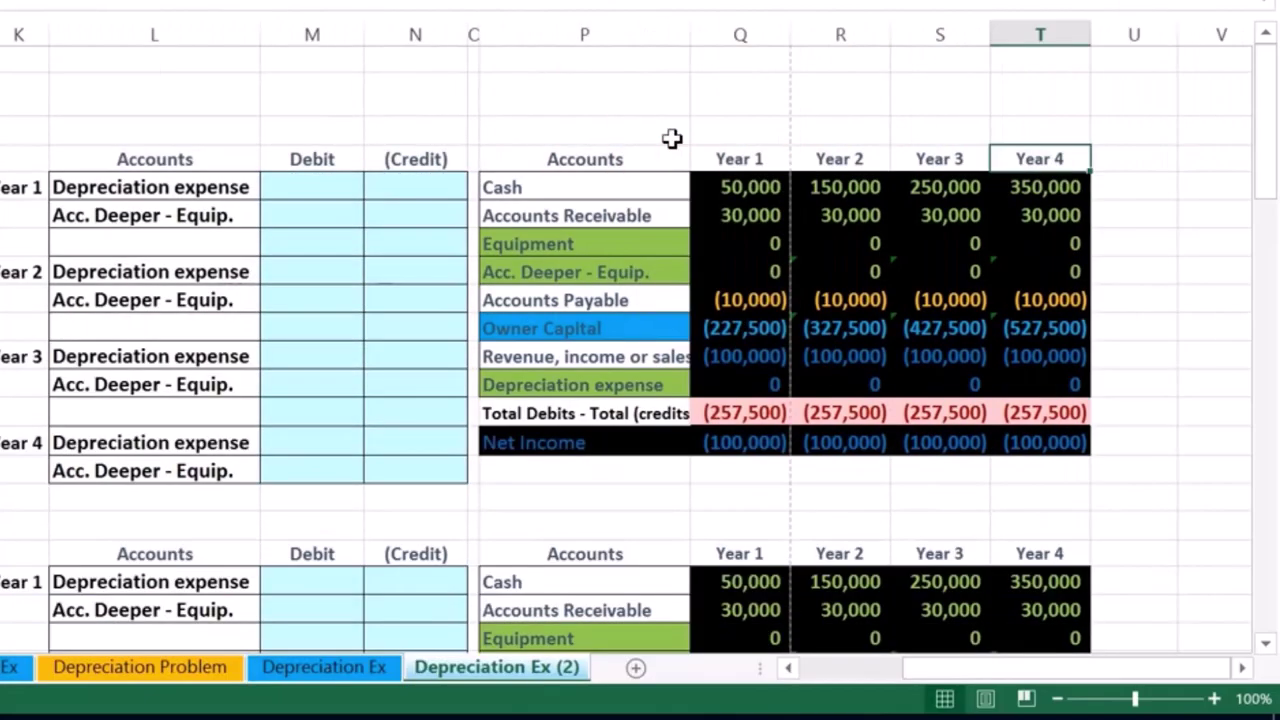
key(Left)
key(Left)
key(Left)
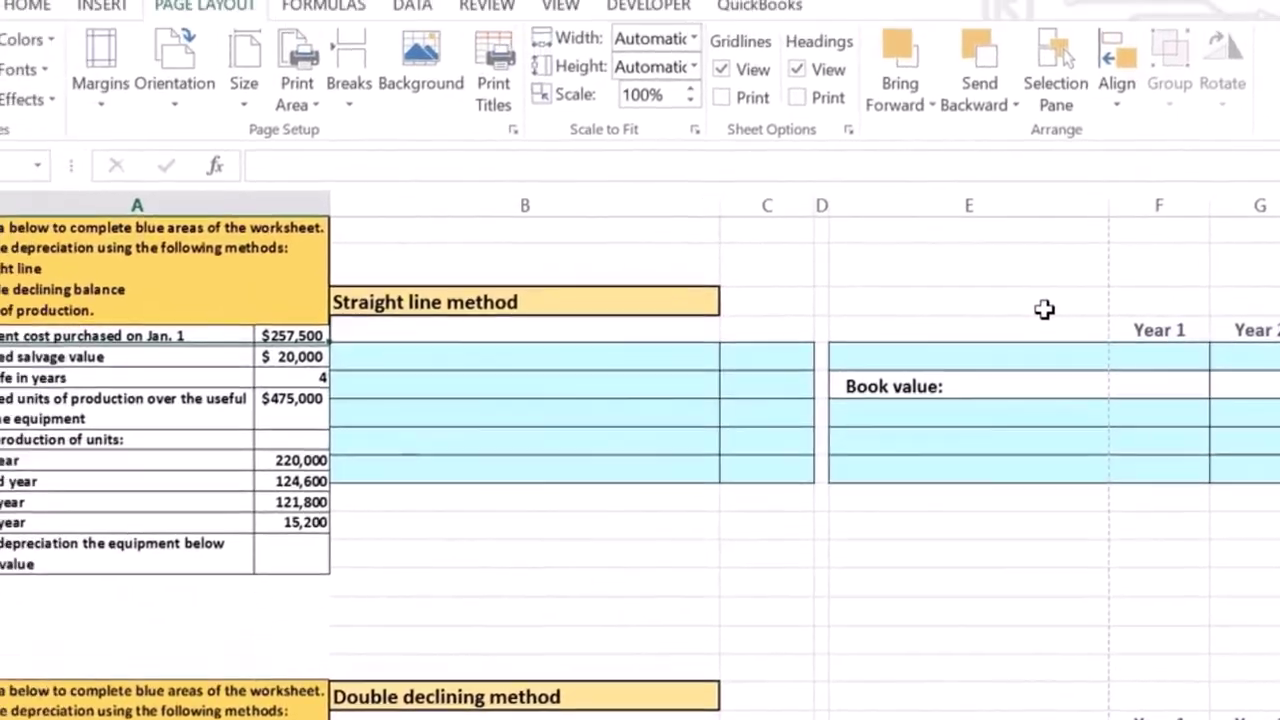
- Review the given equipment and production data in column A beside the Straight line method section
key(Down)
key(Down)
key(Down)
key(Down)
key(Down)
key(Down)
key(Down)
key(Down)
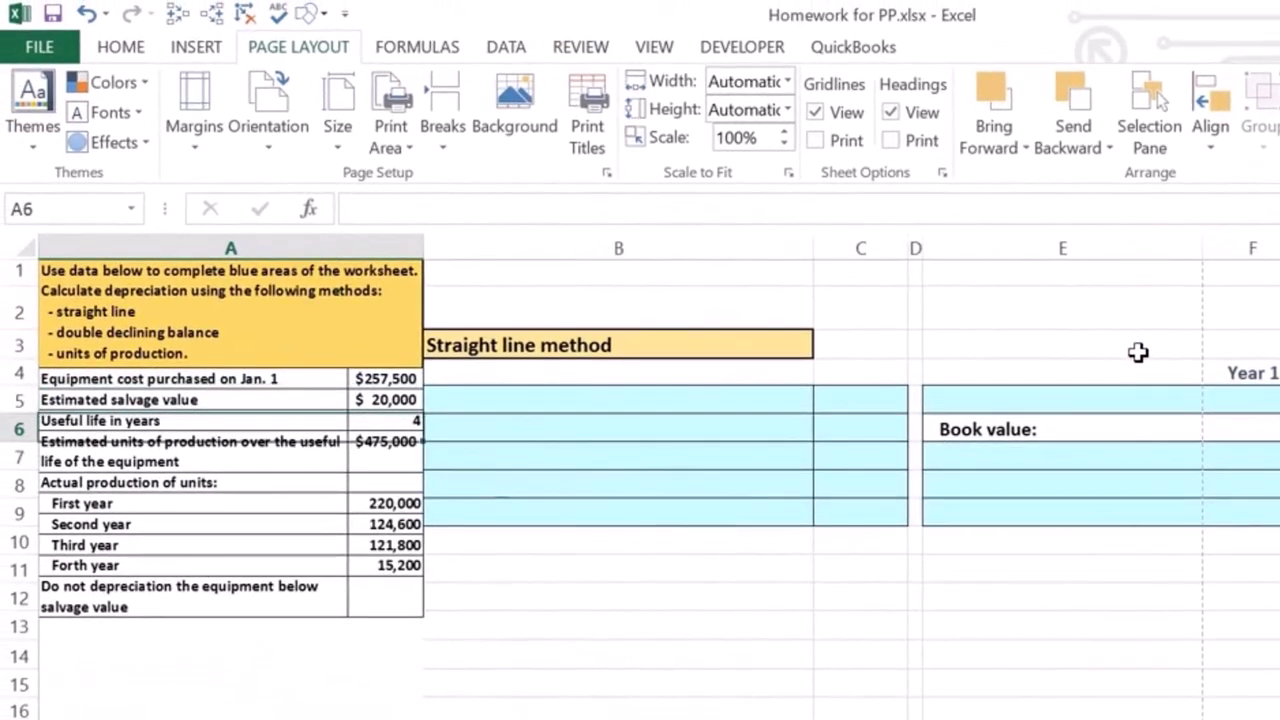
key(Down)
key(Down)
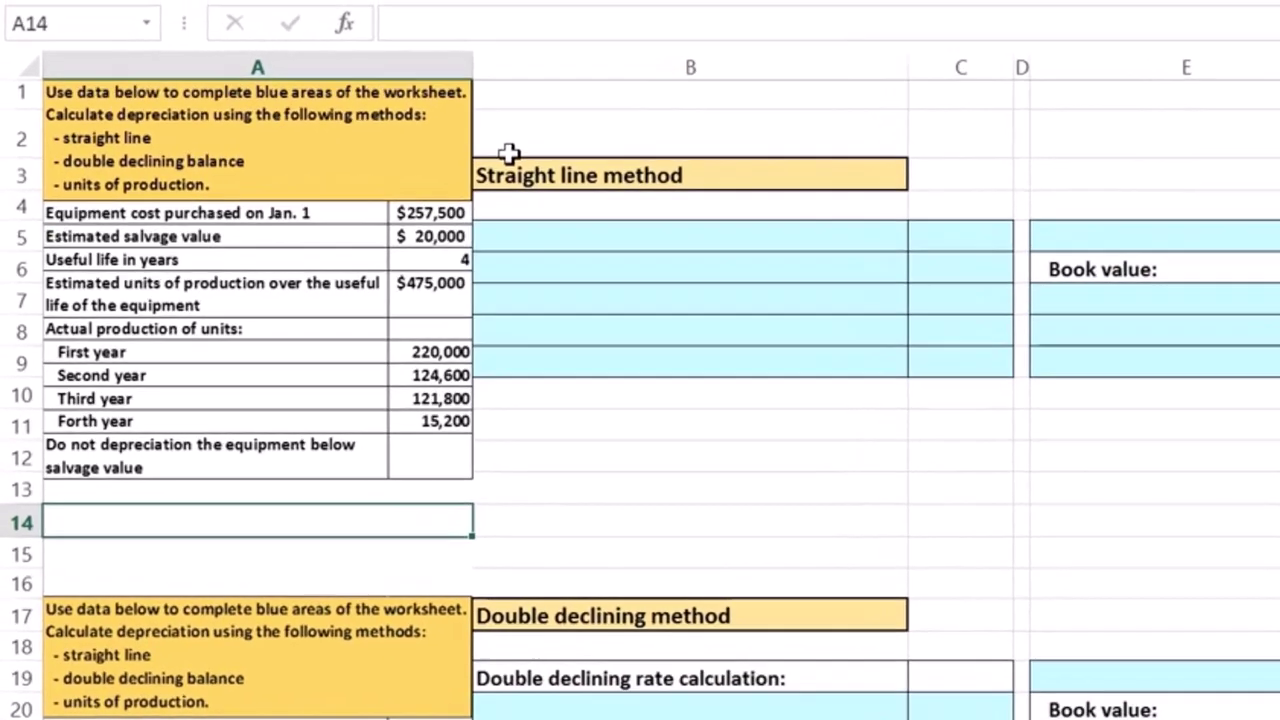
click(500, 144)
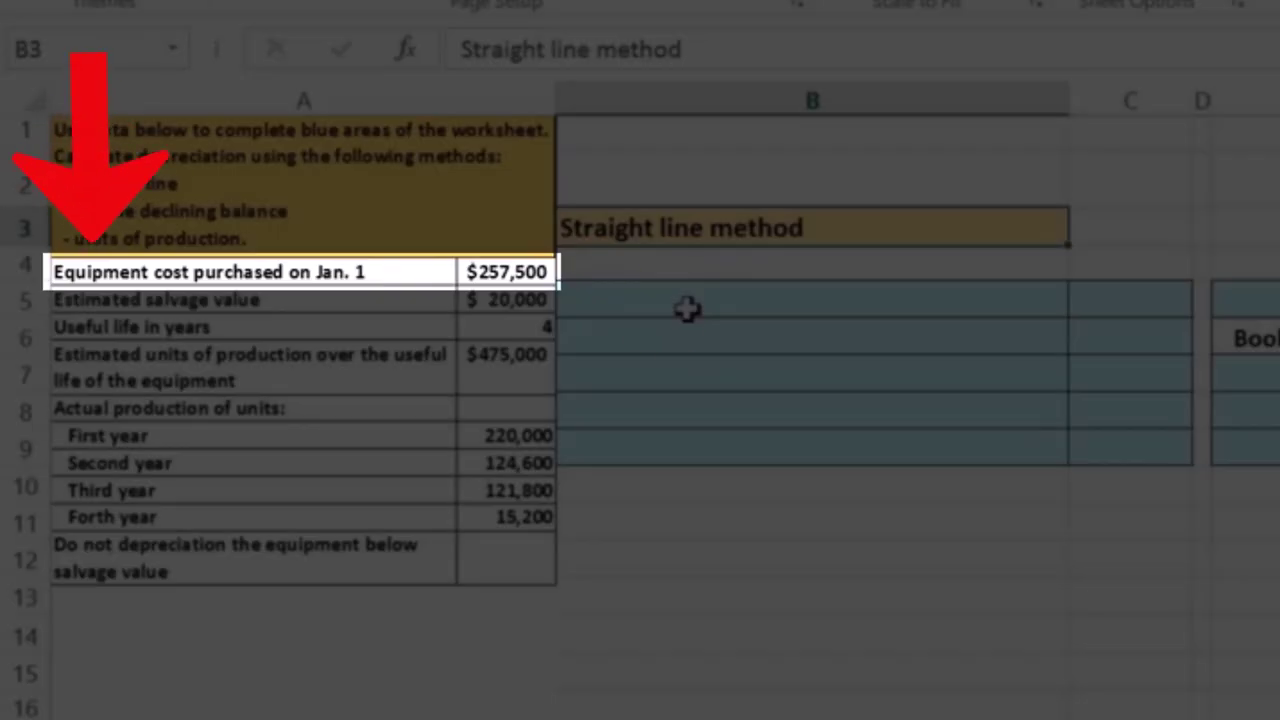
click(609, 290)
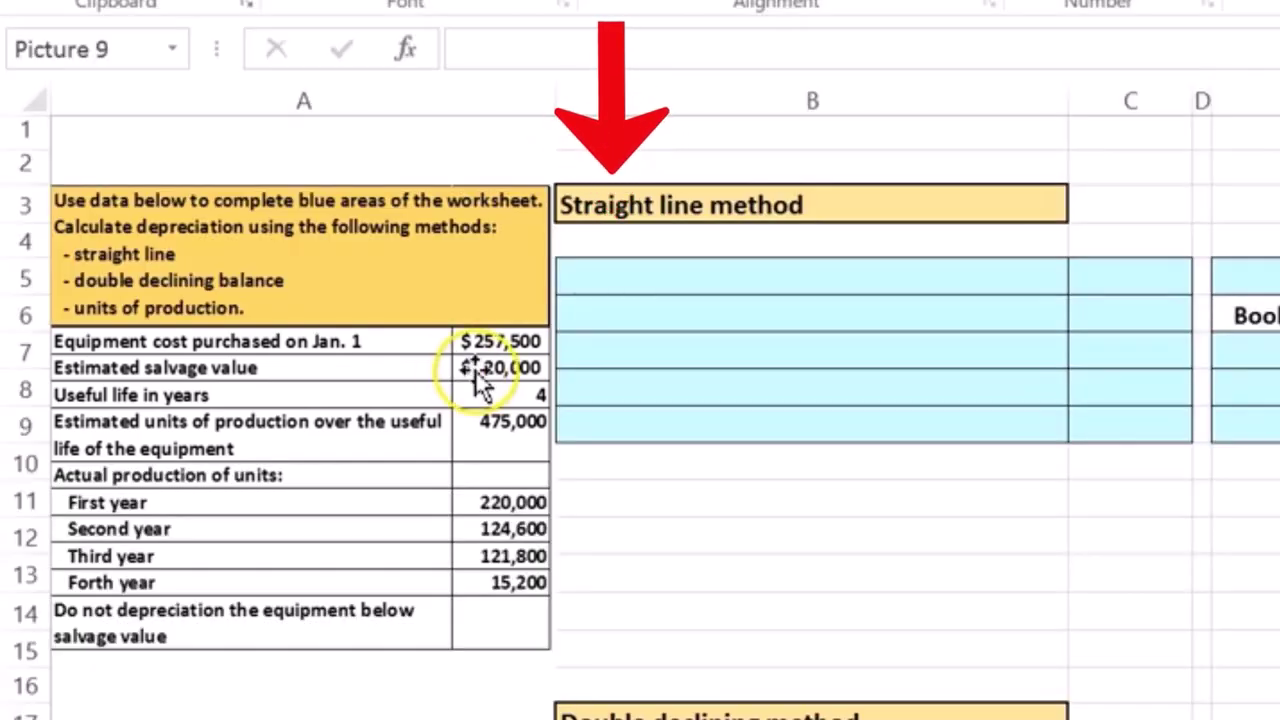
- Fill in the cost row of the Straight line method section, with a label in B5 and 257,500 in C5
click(650, 270)
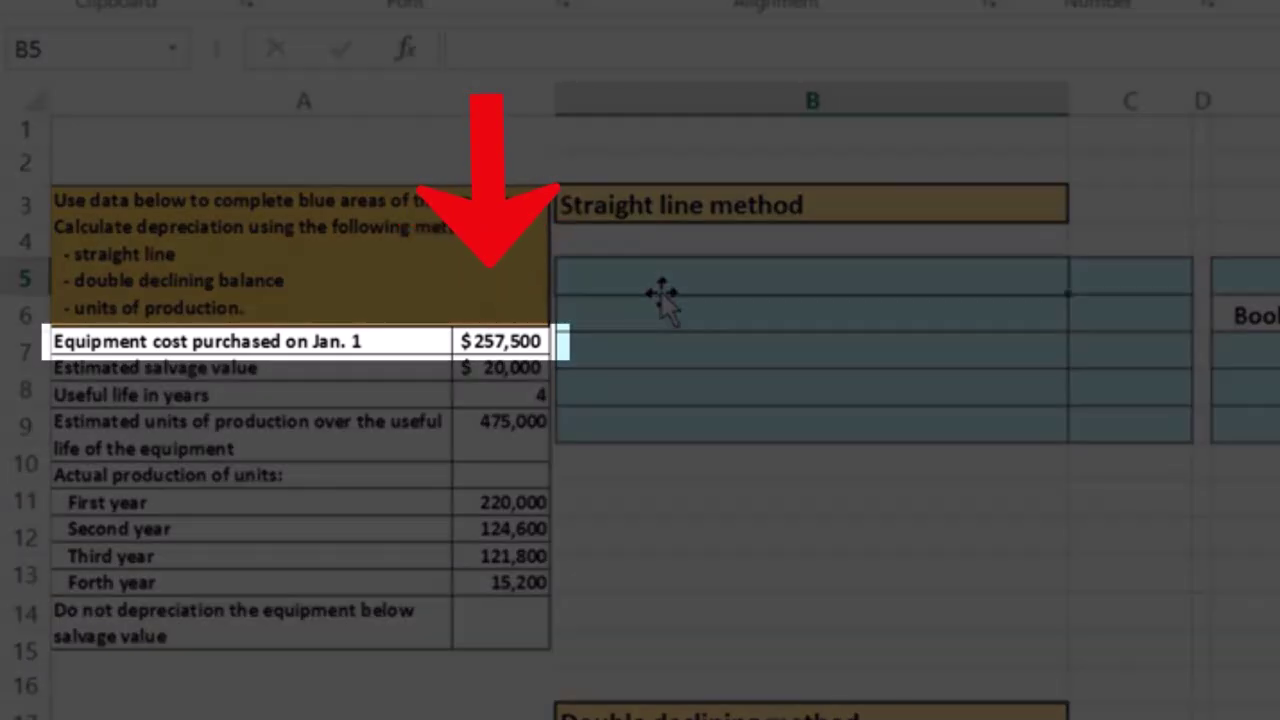
text(ocst)
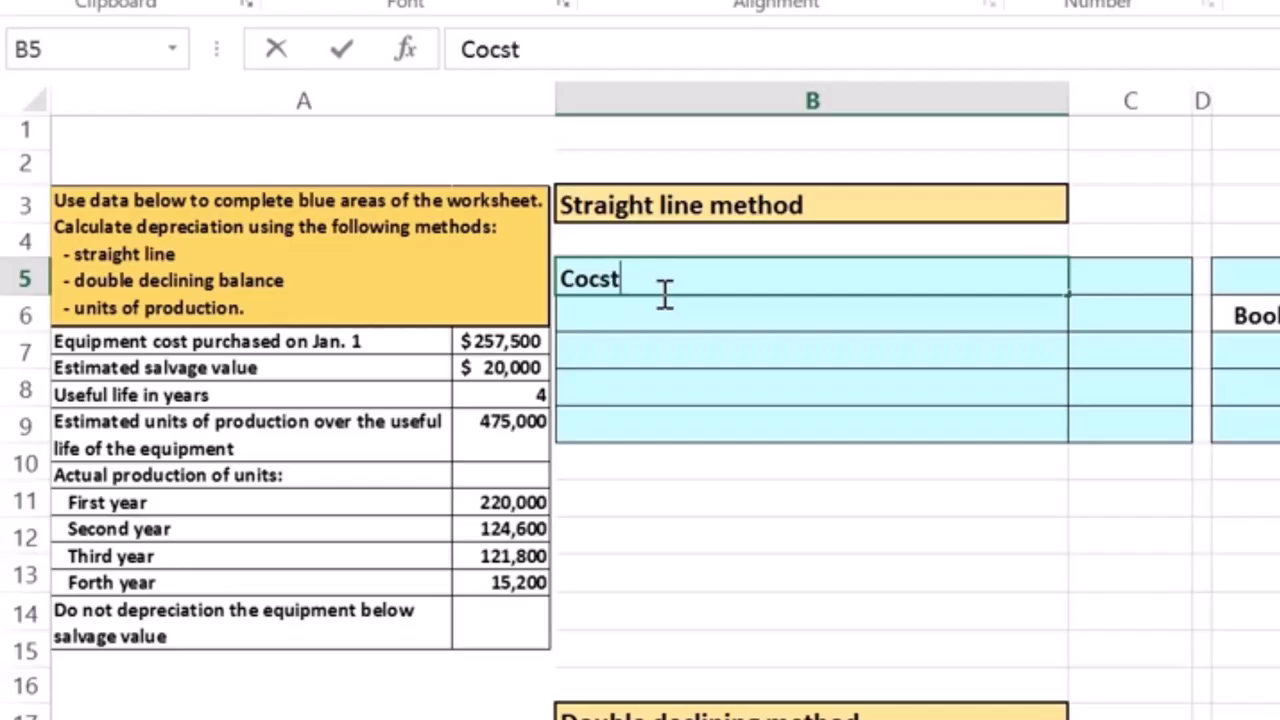
key(Tab)
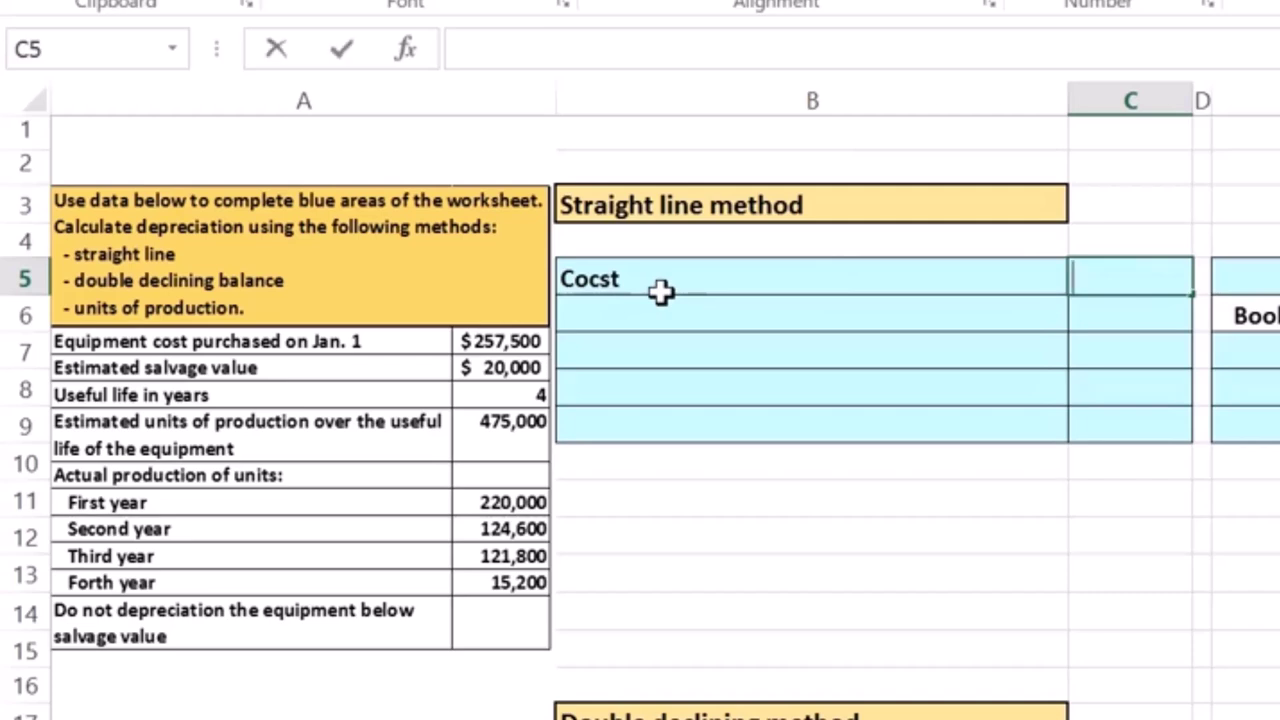
key(Return)
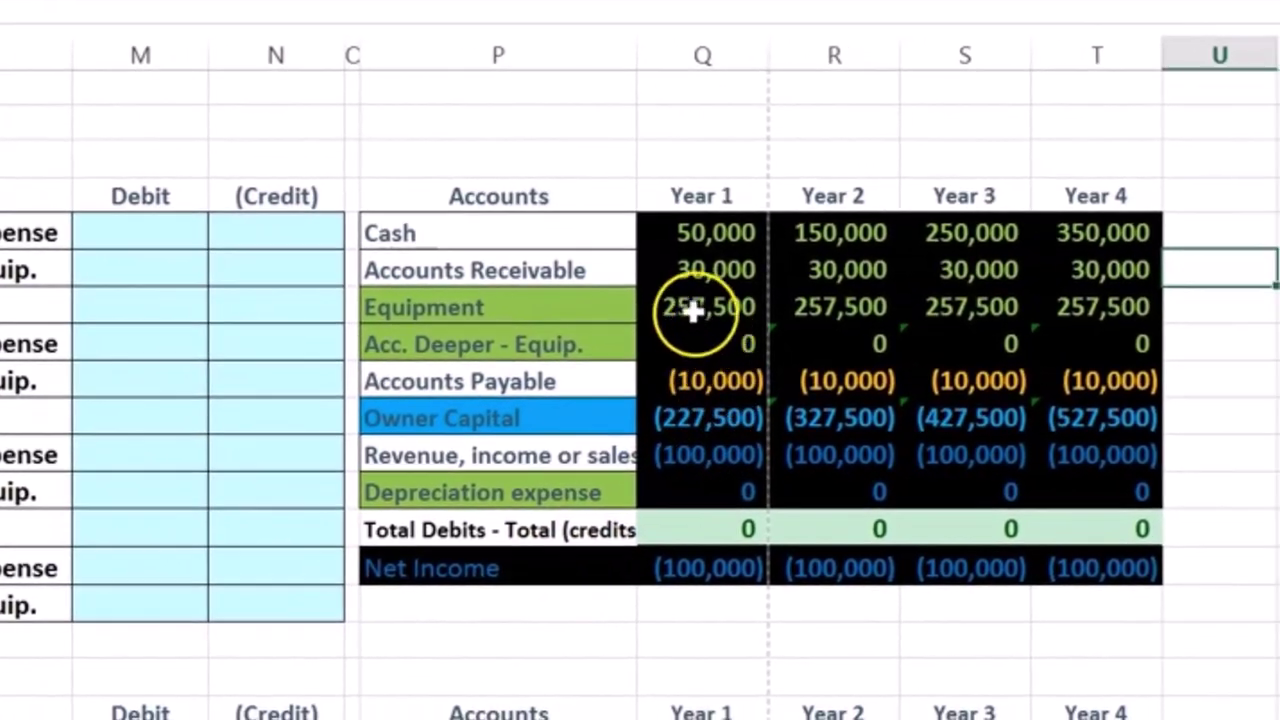
click(1191, 334)
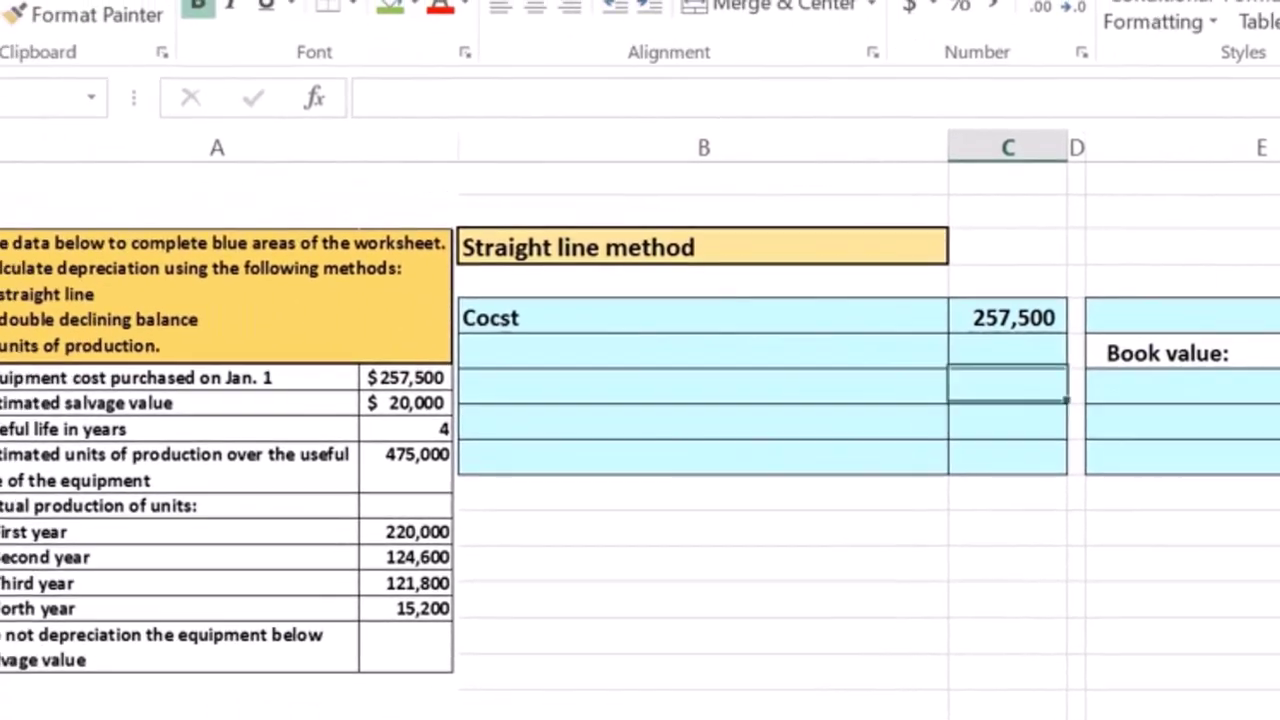
- Correct the B5 label to "Cost" and add "(less) Salvage value" with 20,000 in row 6
click(773, 358)
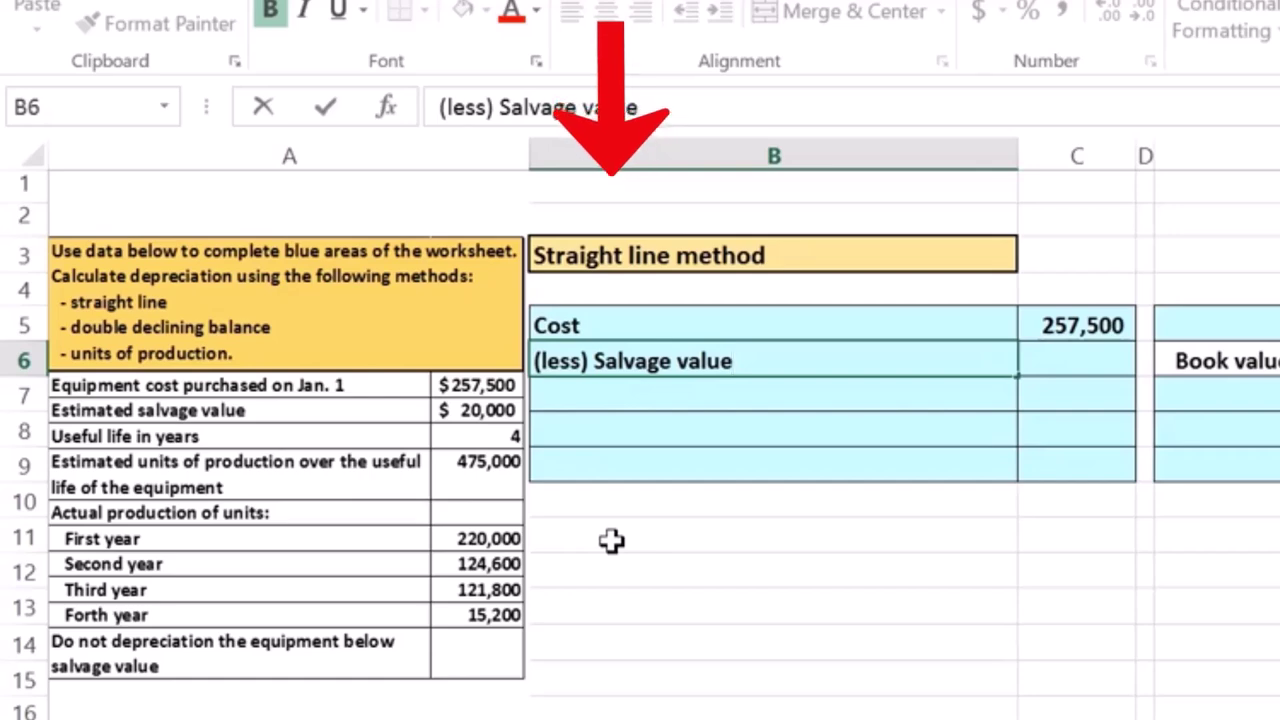
key(Return)
key(Up)
key(Right)
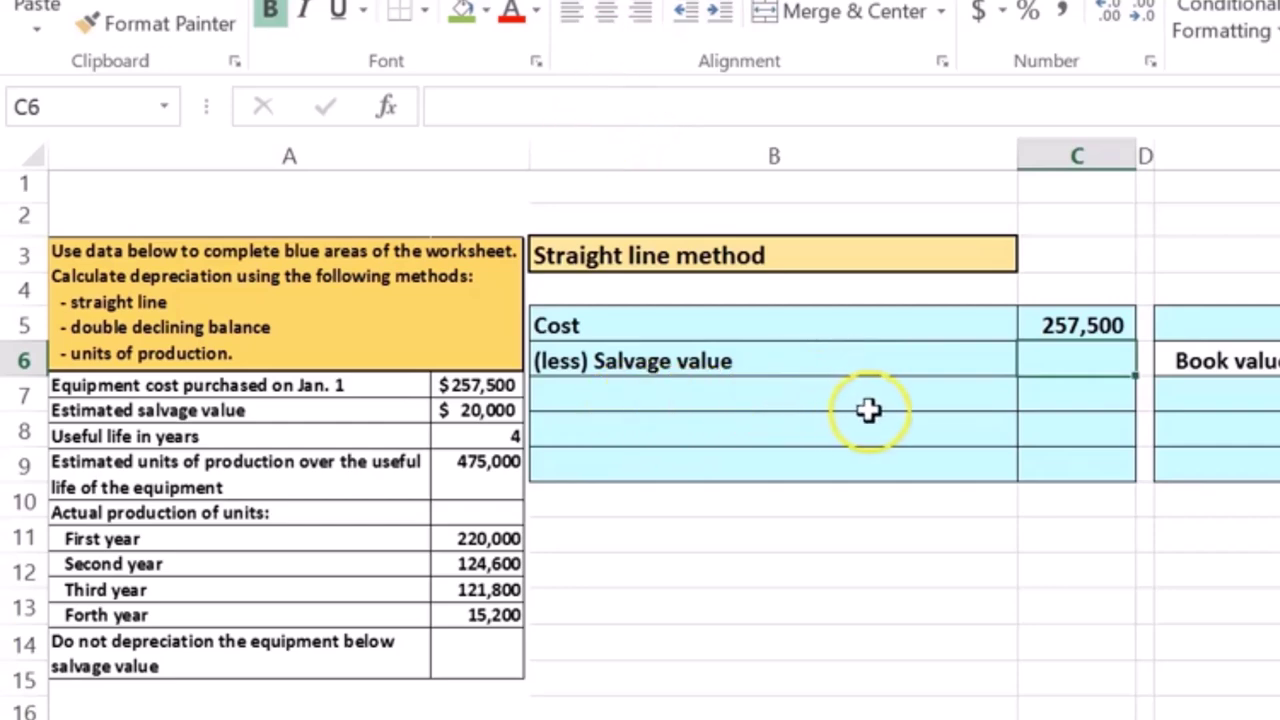
text(2)
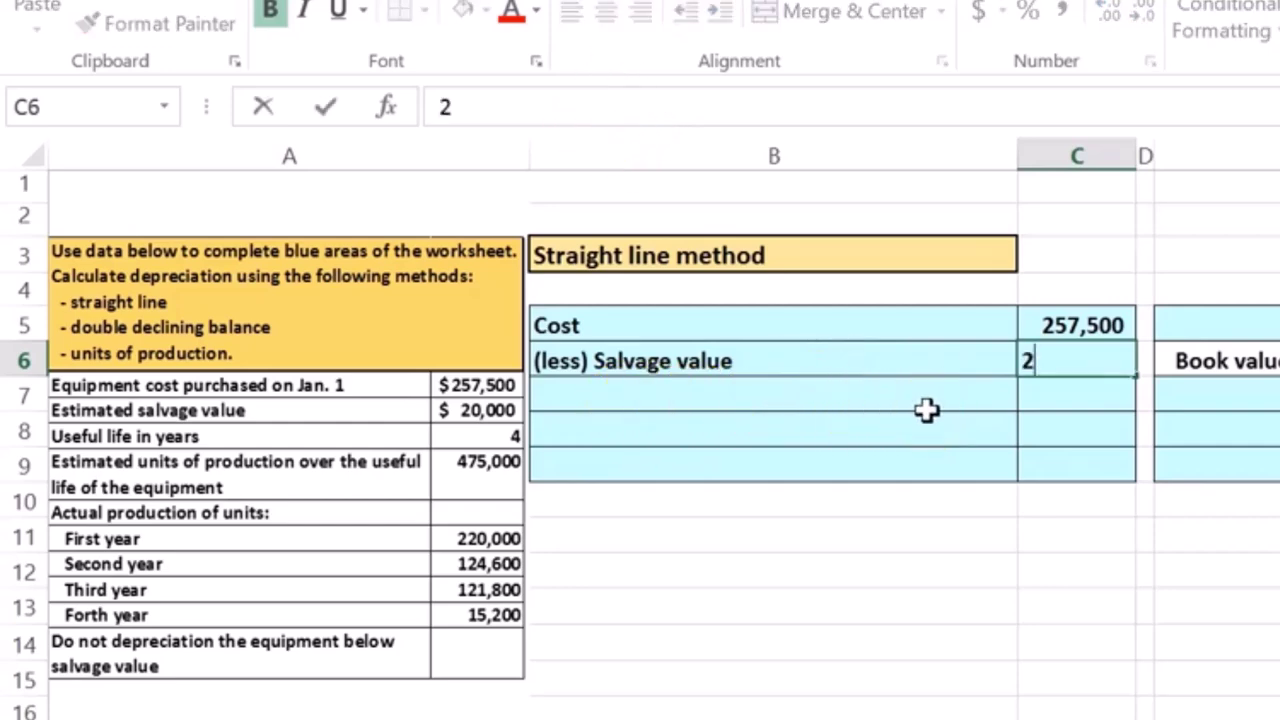
text(0,000)
key(Return)
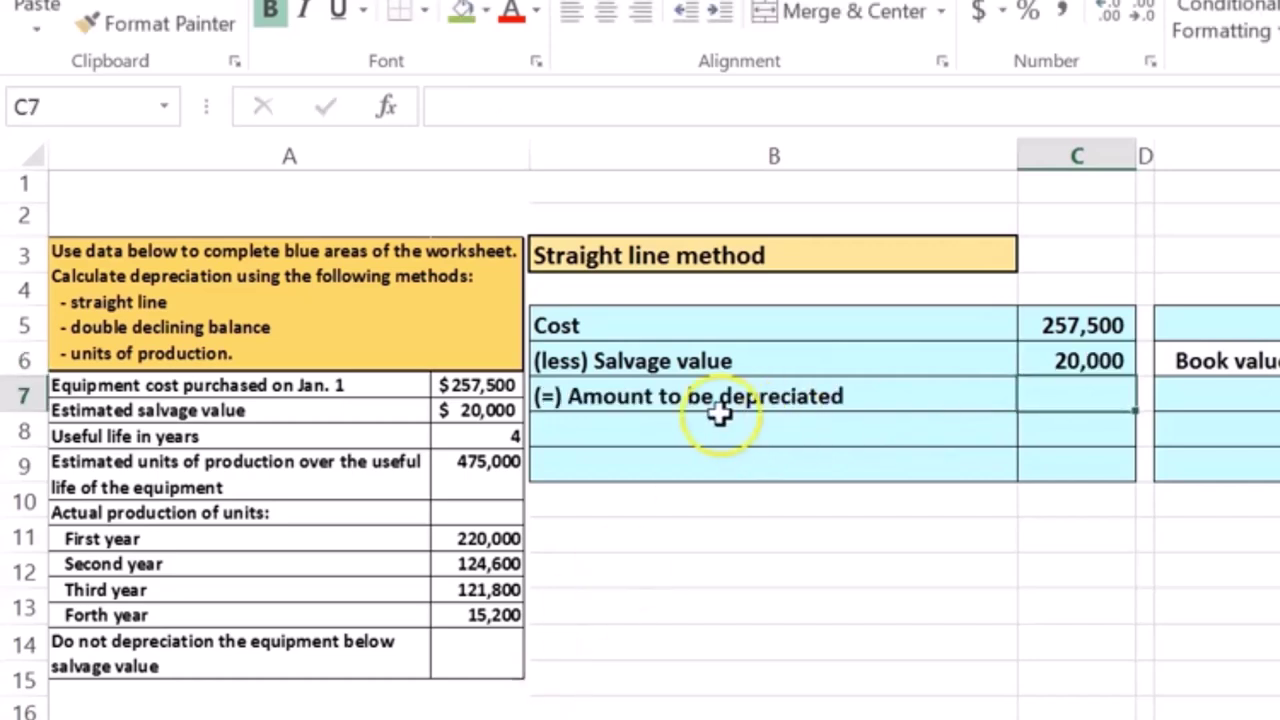
- Label row 7 "(=) Amount to be depreciated" and calculate it in C7 with =C5-C6
click(666, 397)
click(1045, 384)
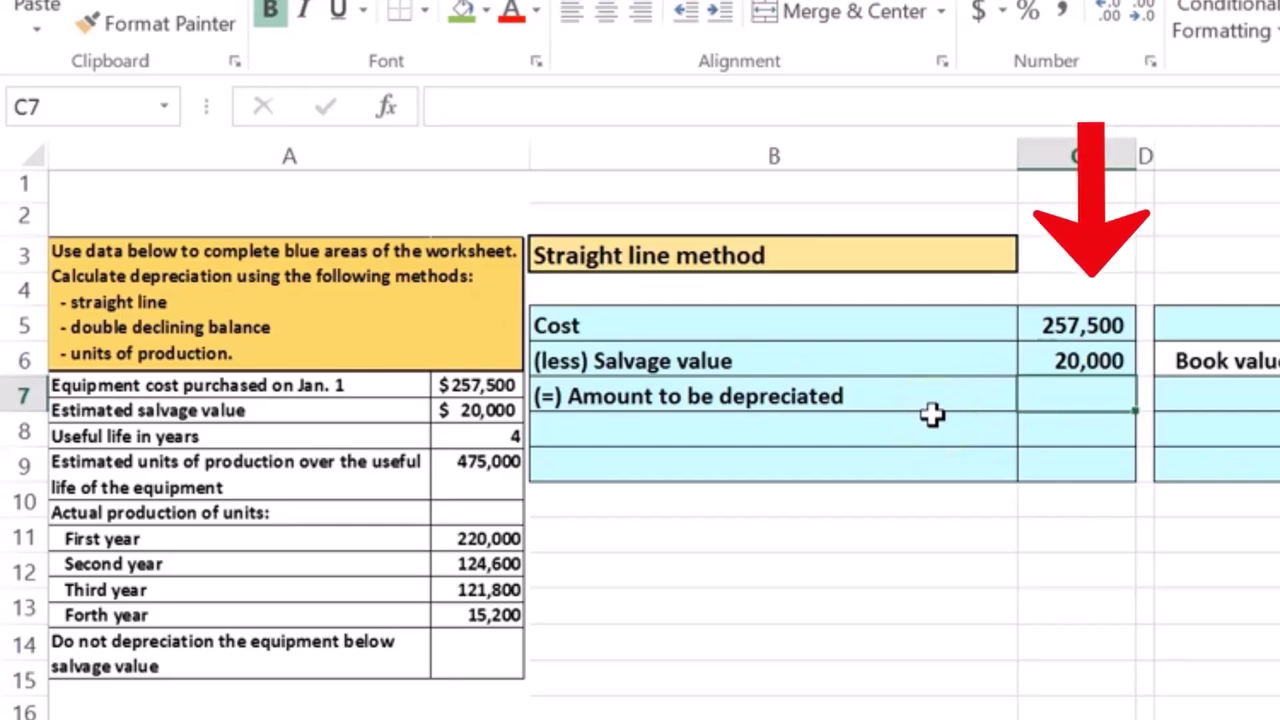
text(=)
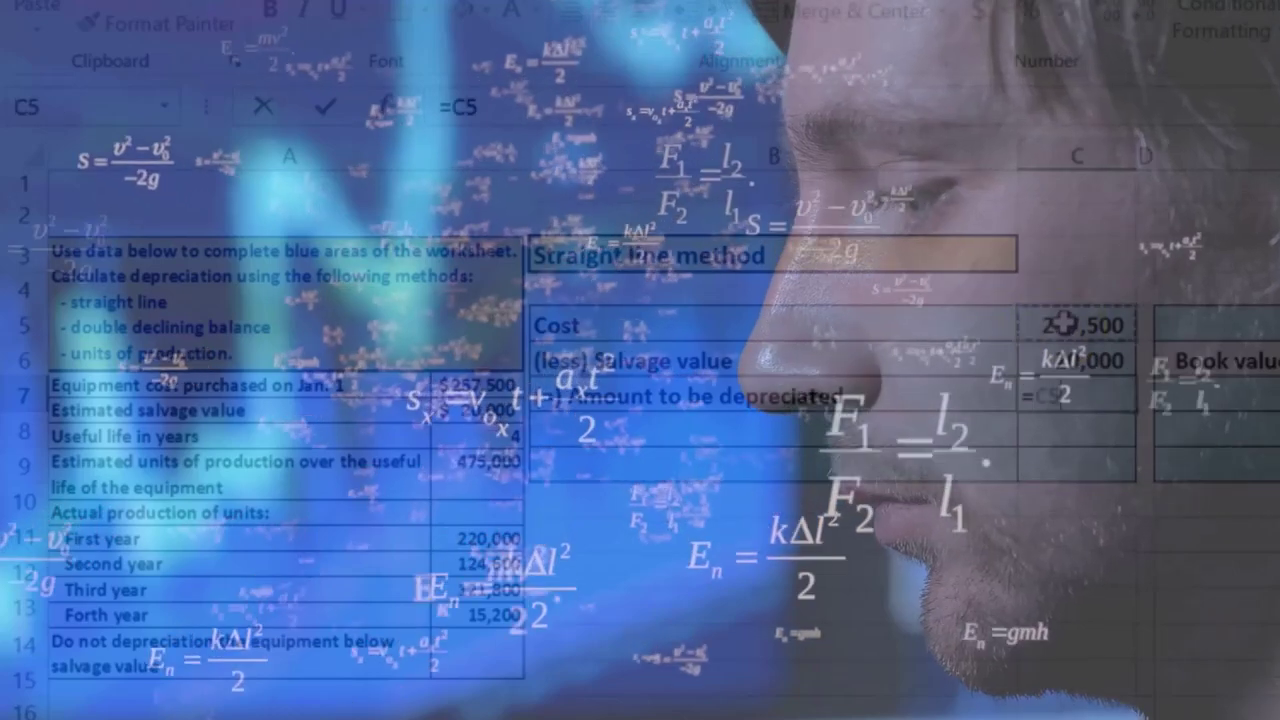
click(1060, 325)
text(-)
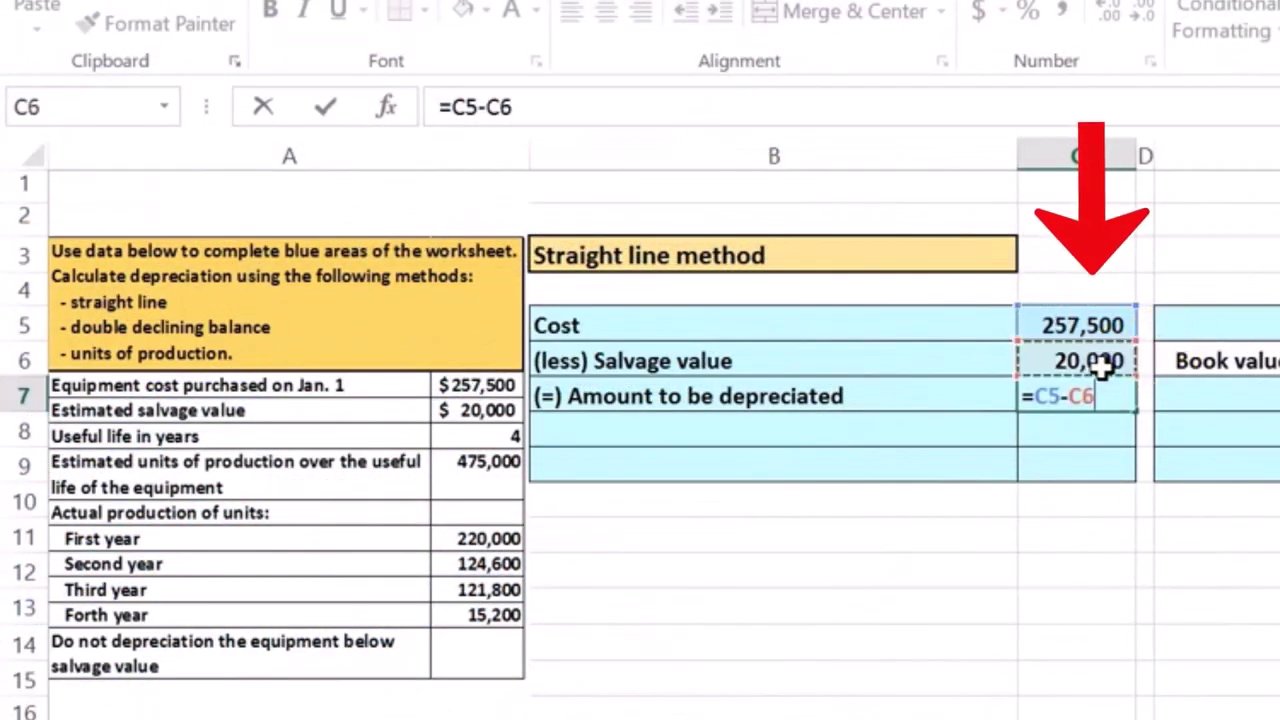
key(Return)
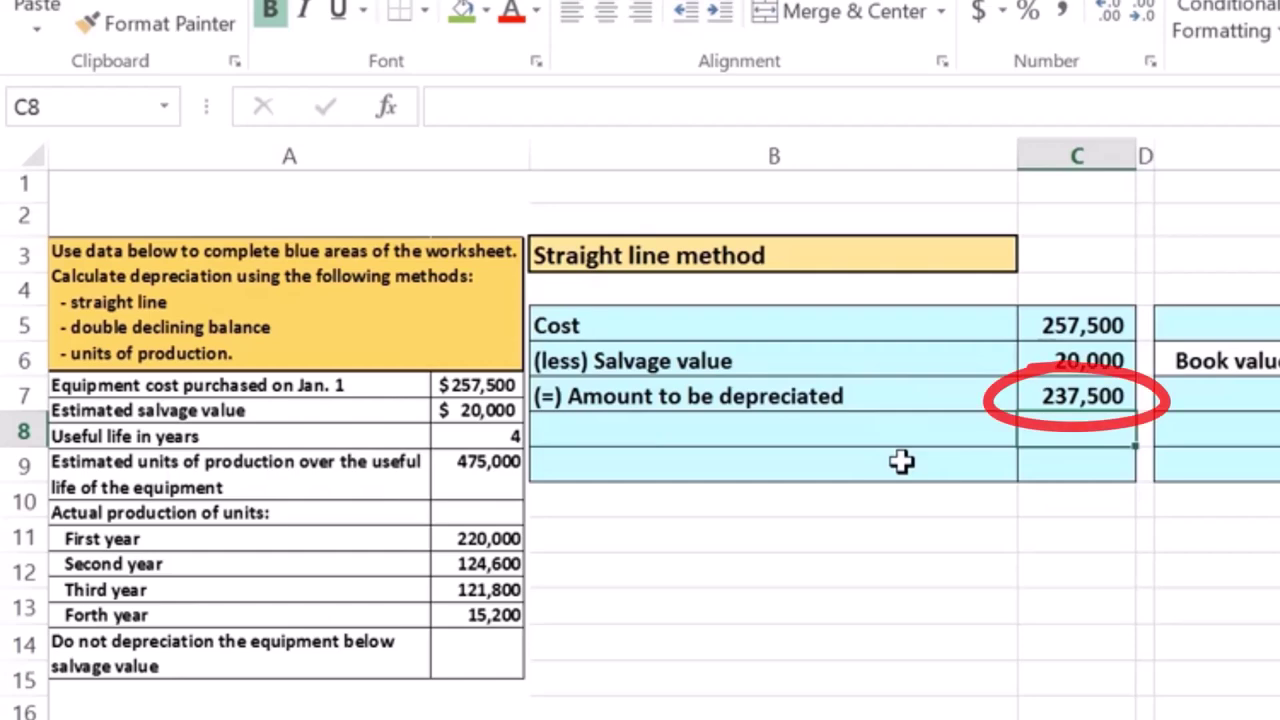
- Underline the salvage value in C6
click(1090, 361)
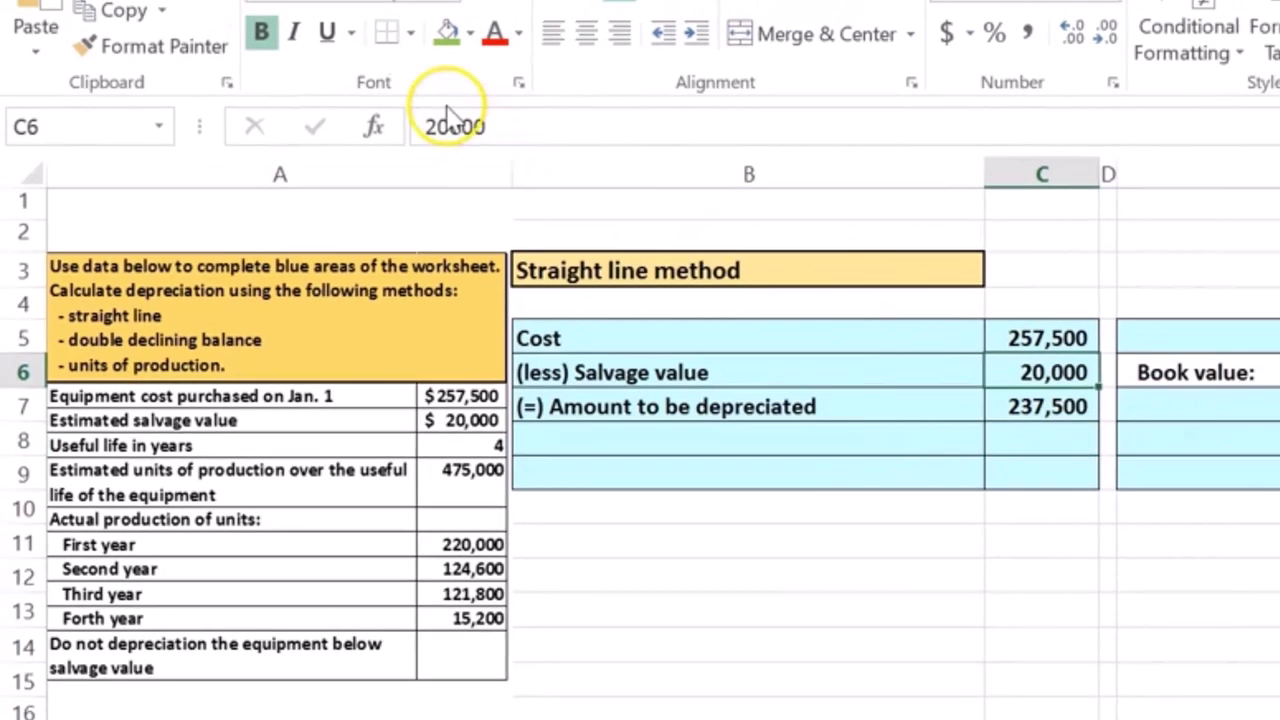
click(338, 10)
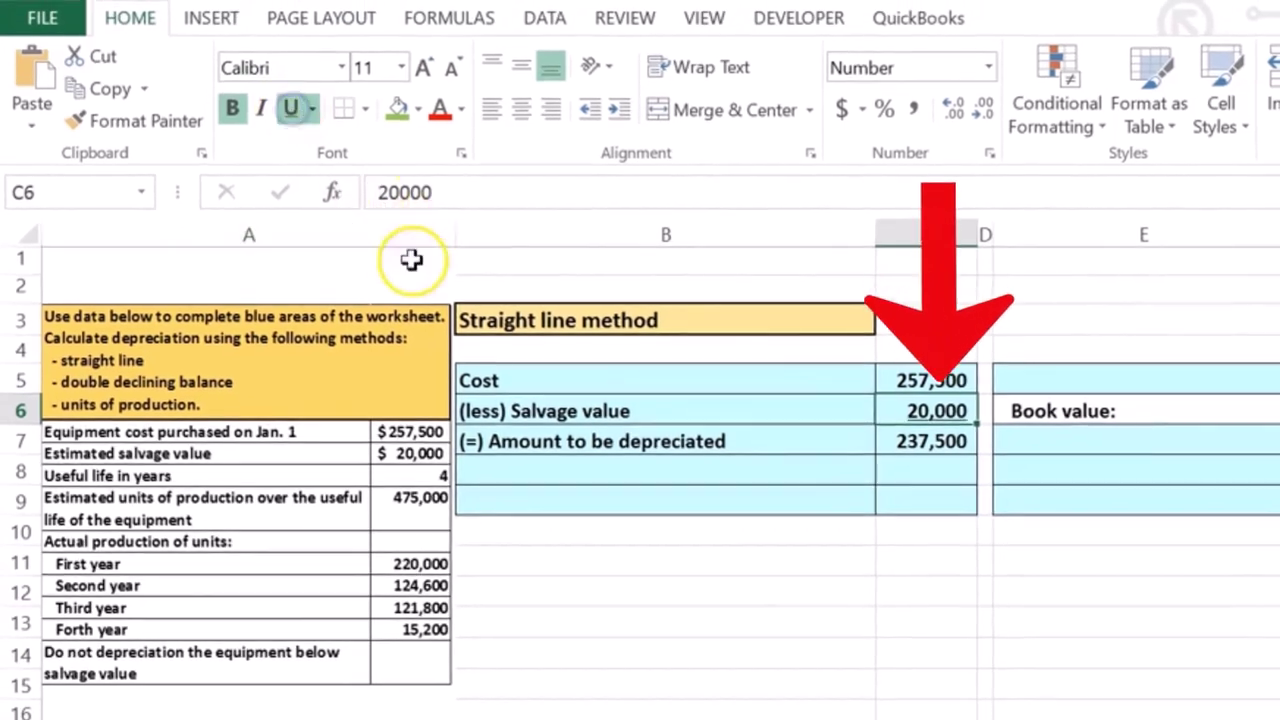
click(750, 470)
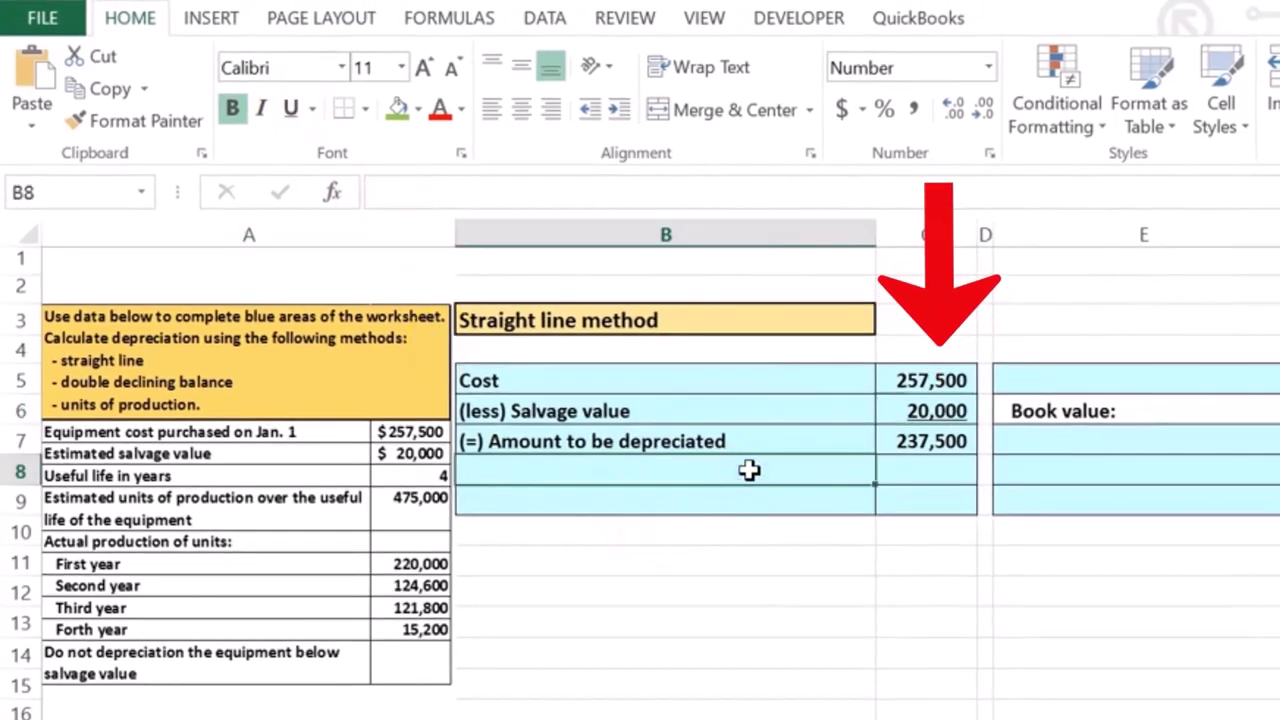
- Check the amount to be depreciated against the cost and salvage value in C5:C7
click(732, 482)
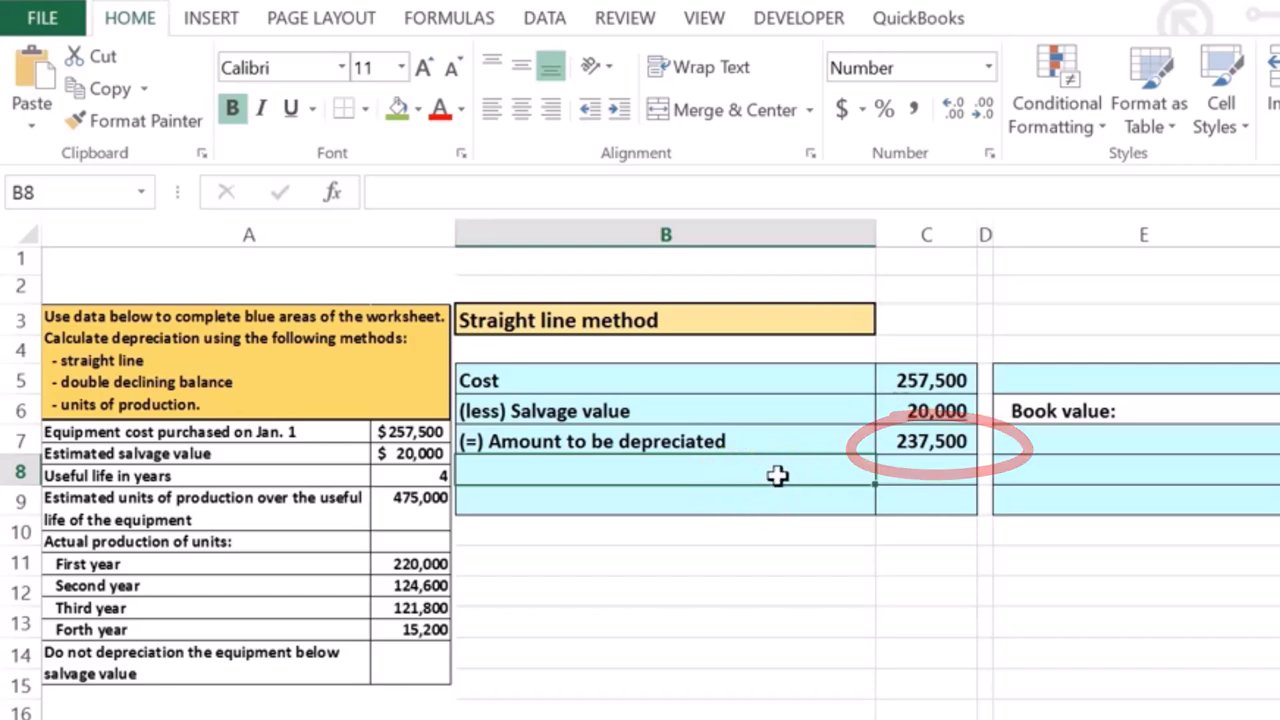
click(904, 446)
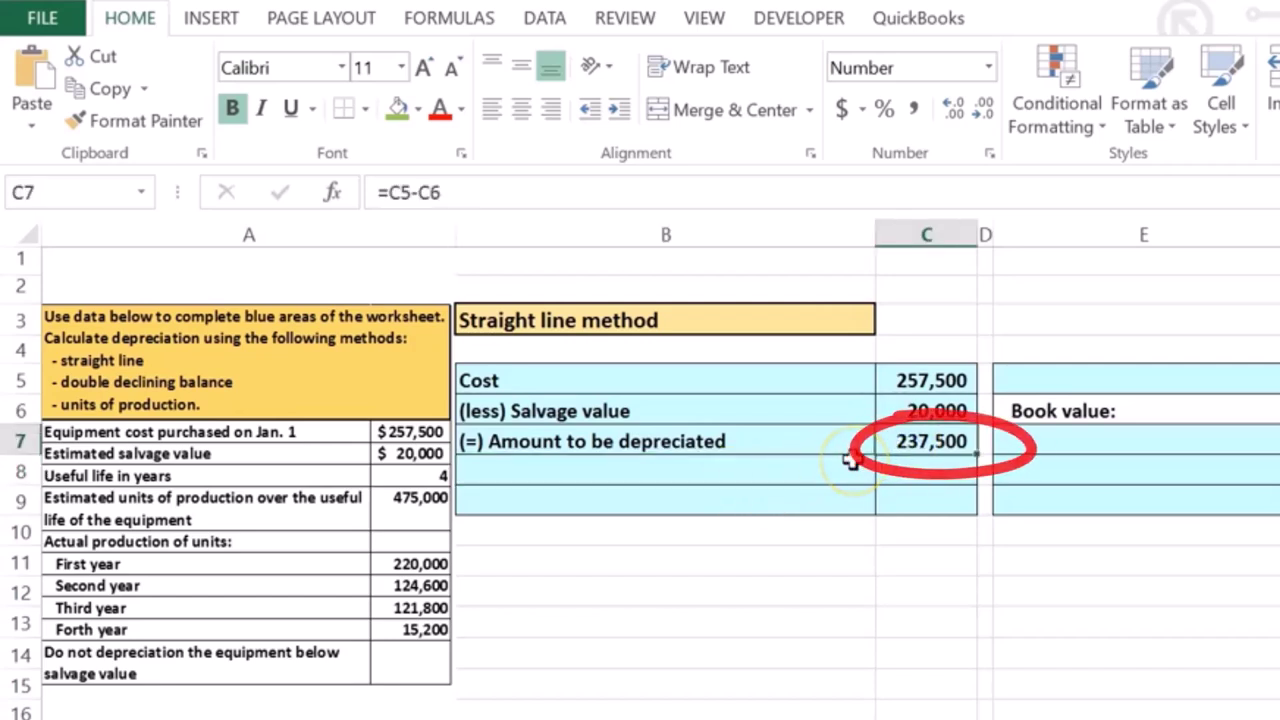
click(925, 378)
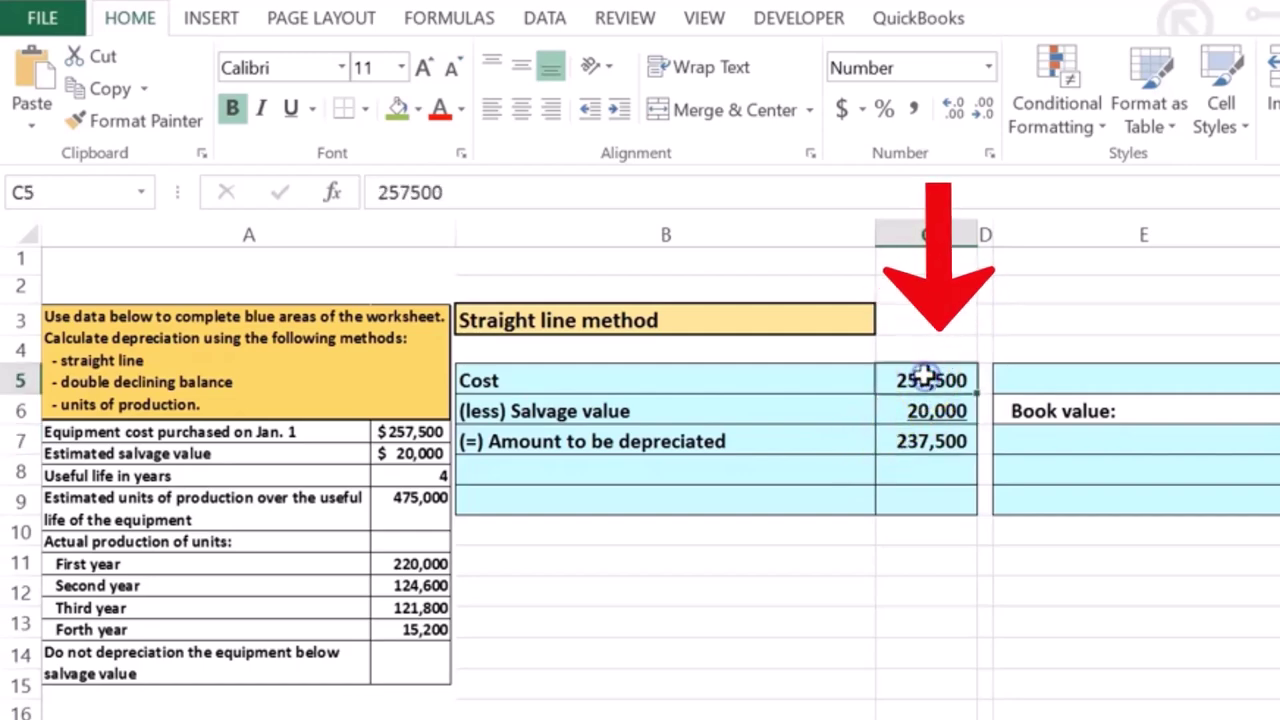
click(924, 411)
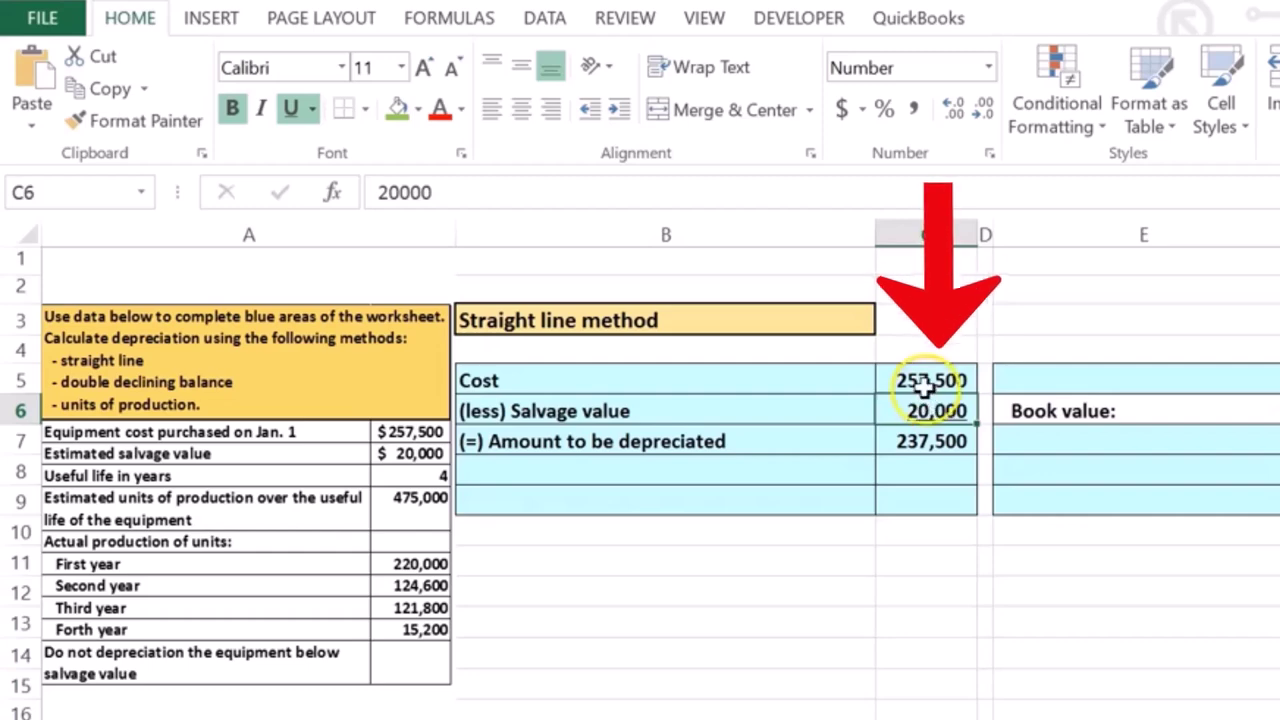
click(922, 380)
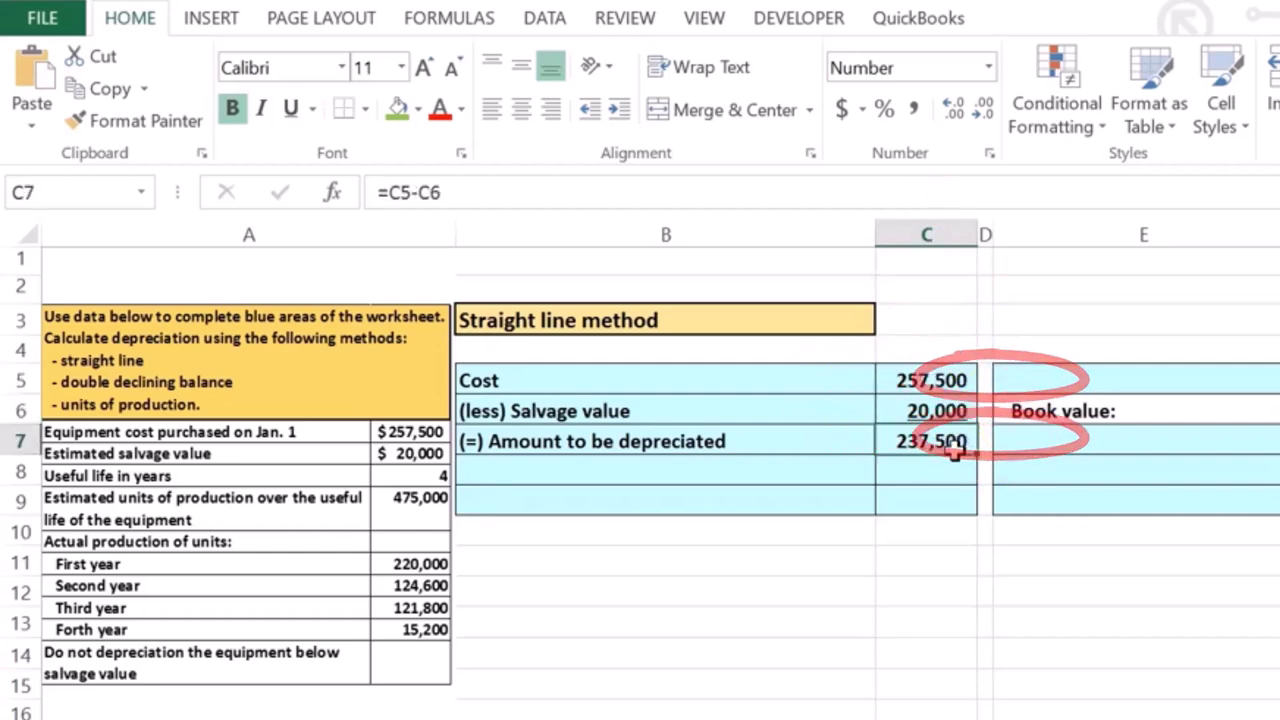
click(943, 418)
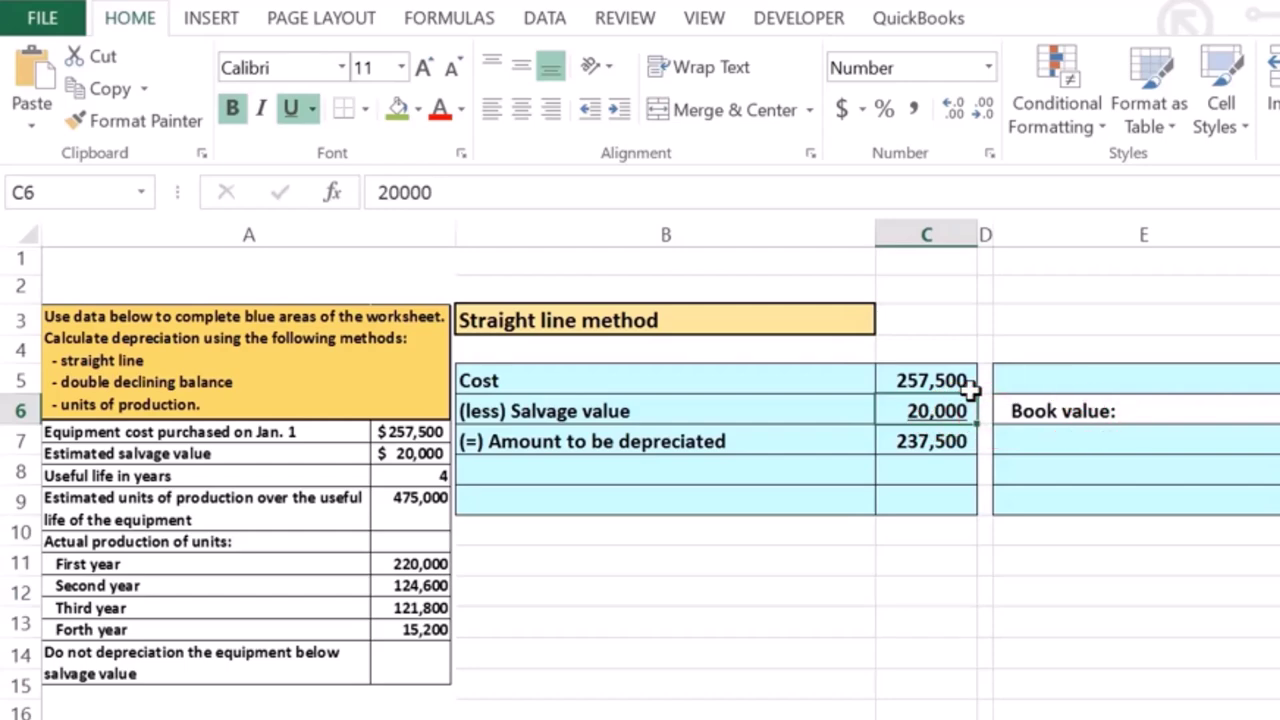
- Label row 8 of the straight line table "(/) Useful life" and enter 4 in C8
click(666, 474)
text((/) Useful life)
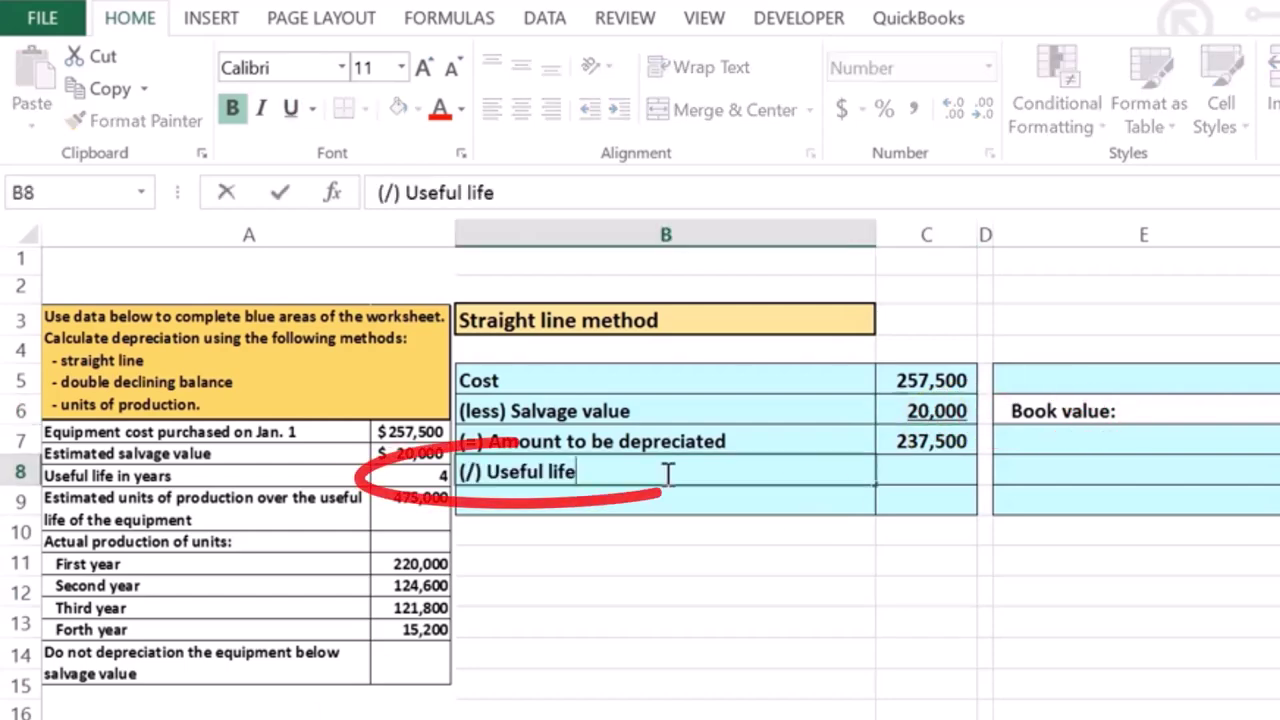
key(Tab)
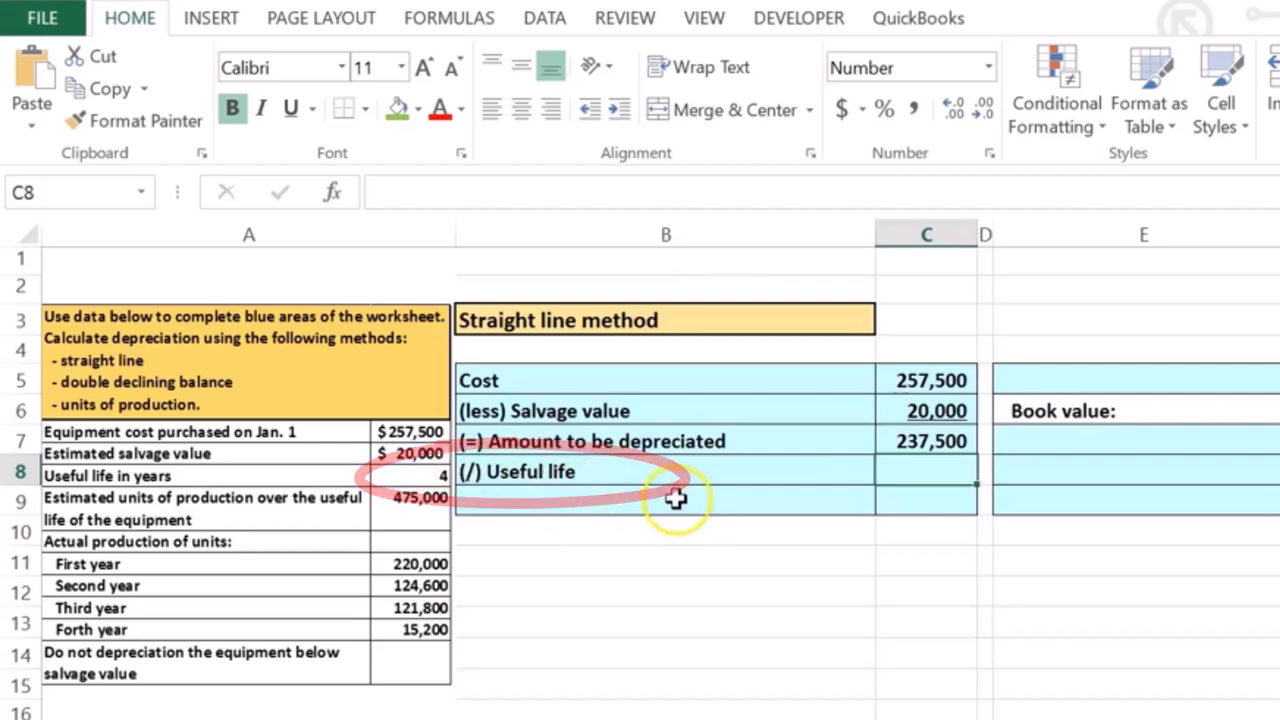
text(4)
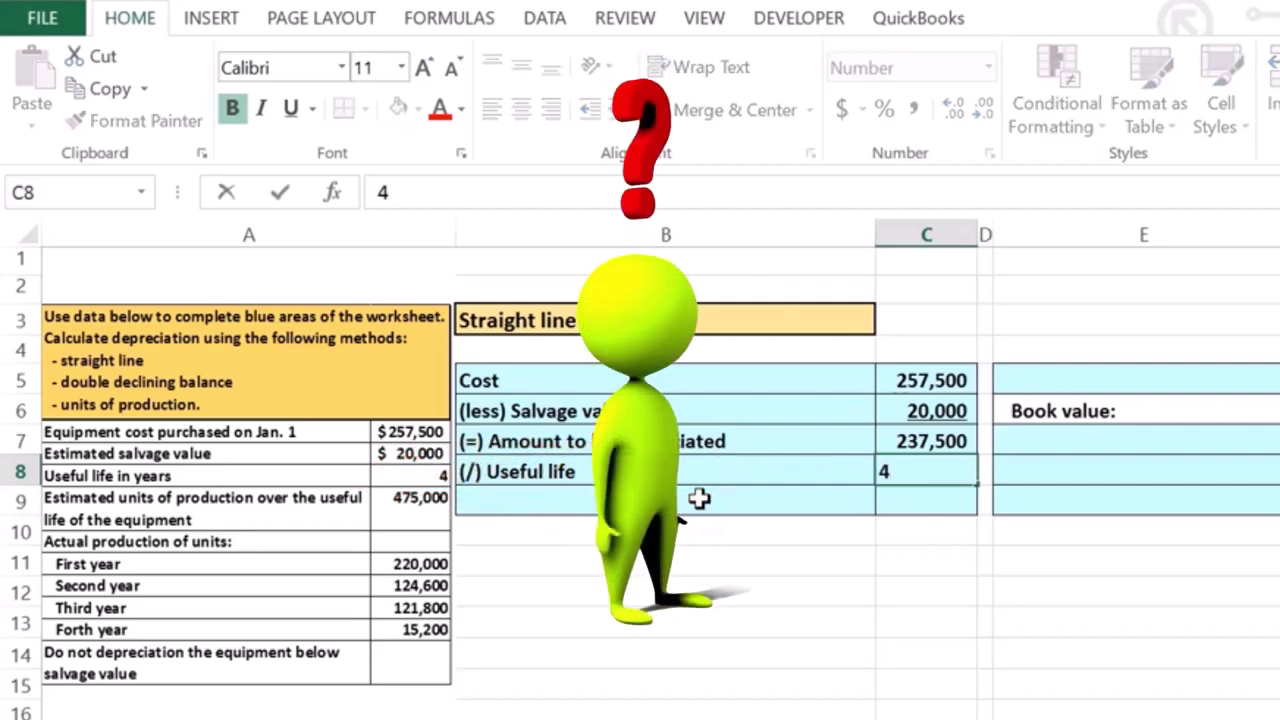
key(Return)
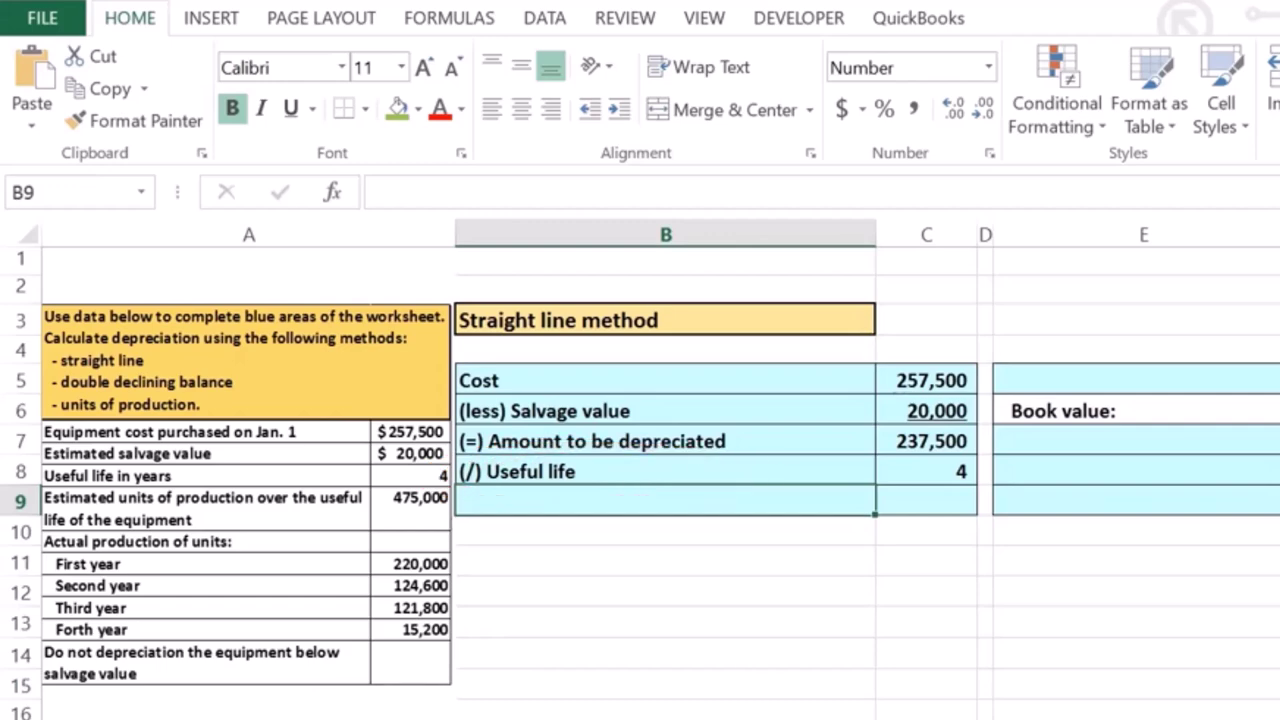
- Label row 9 "(=) depreciation expense per year" and calculate it in C9 with =C7/C8
text((=) depreciation expense per year)
key(Tab)
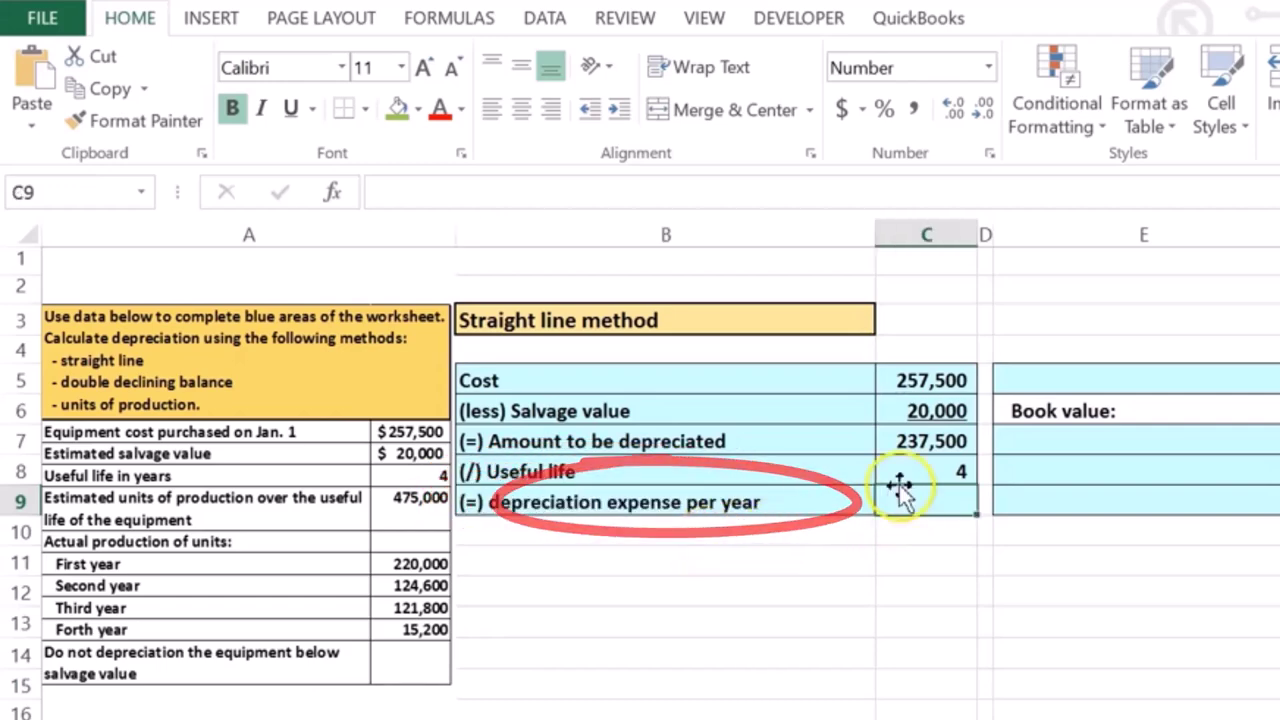
click(900, 446)
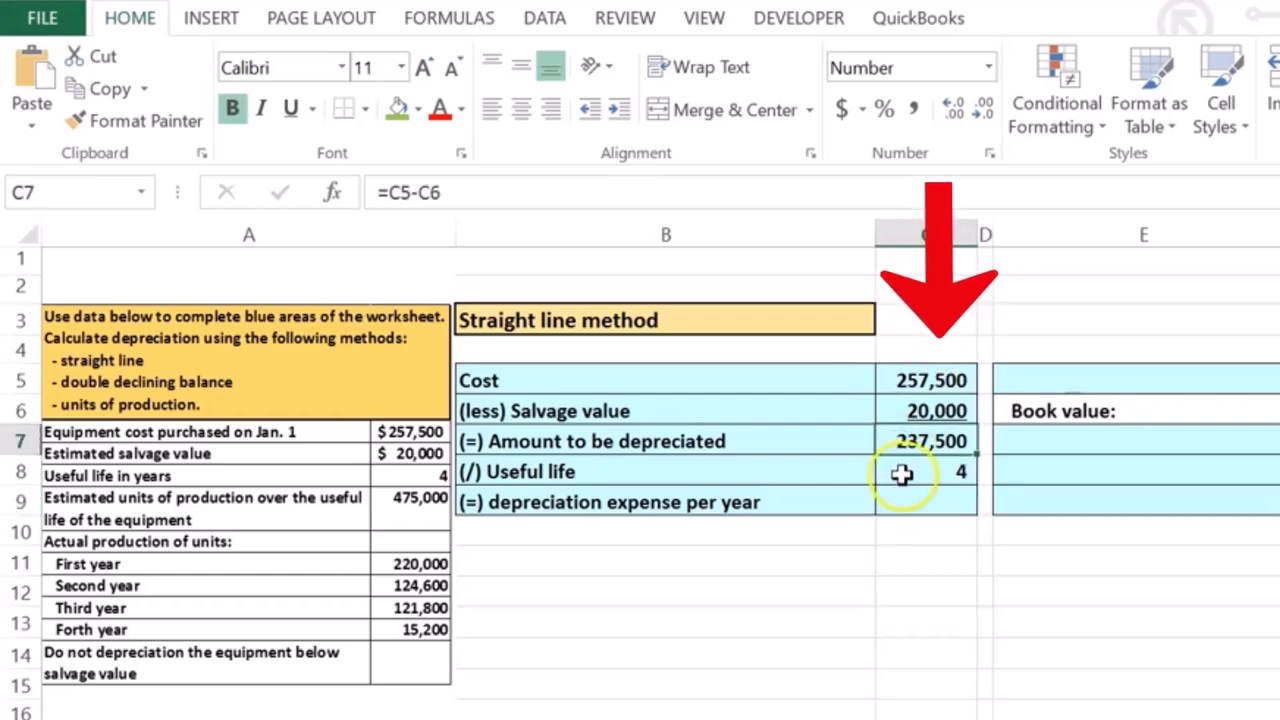
click(902, 474)
click(905, 505)
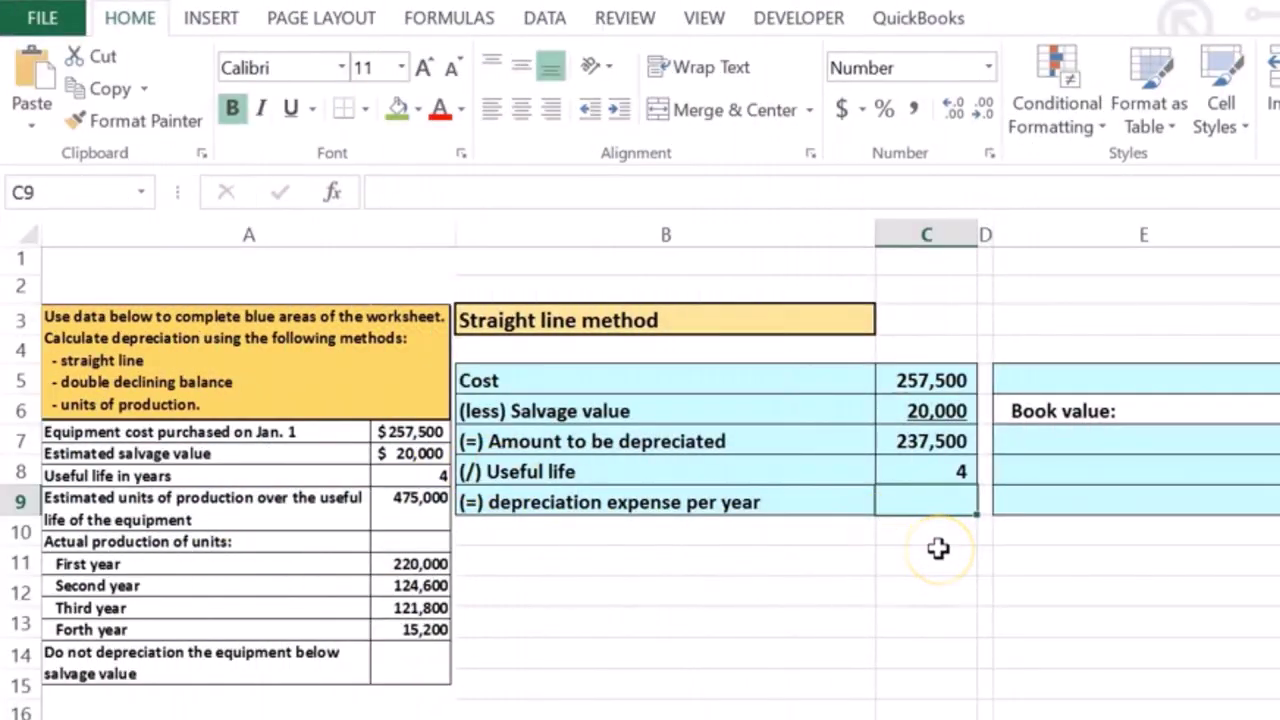
text(=)
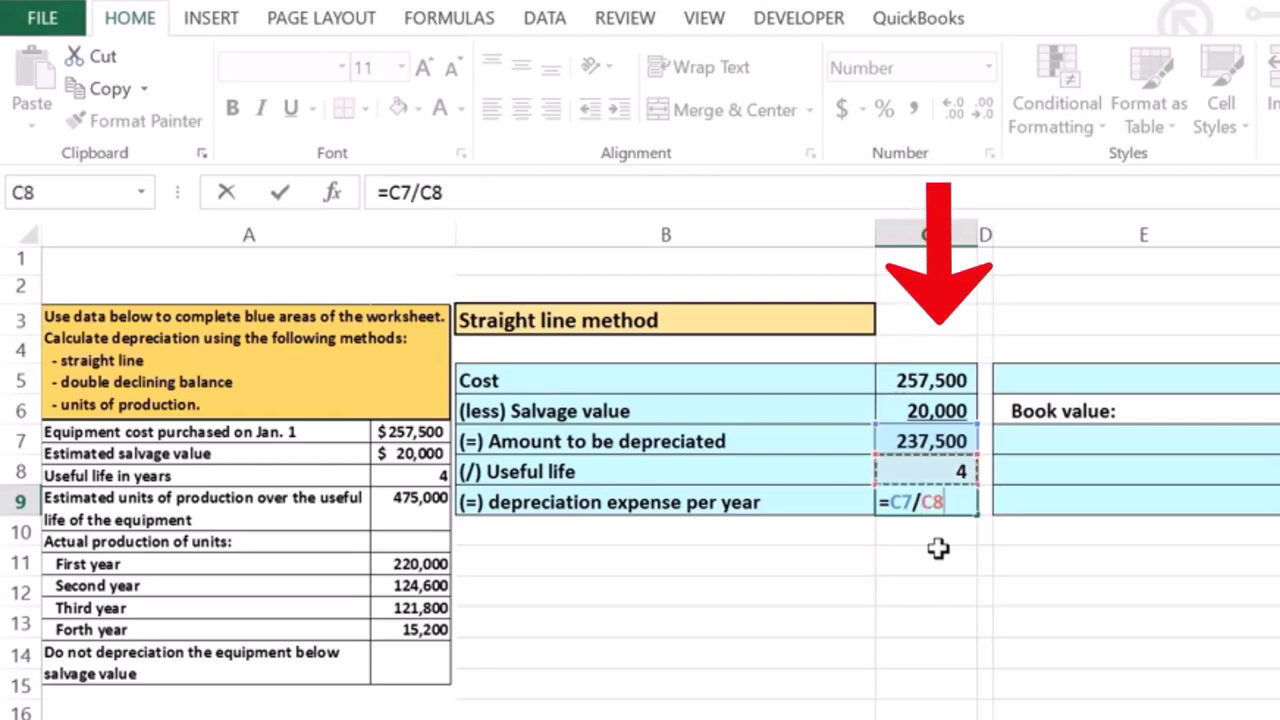
key(Return)
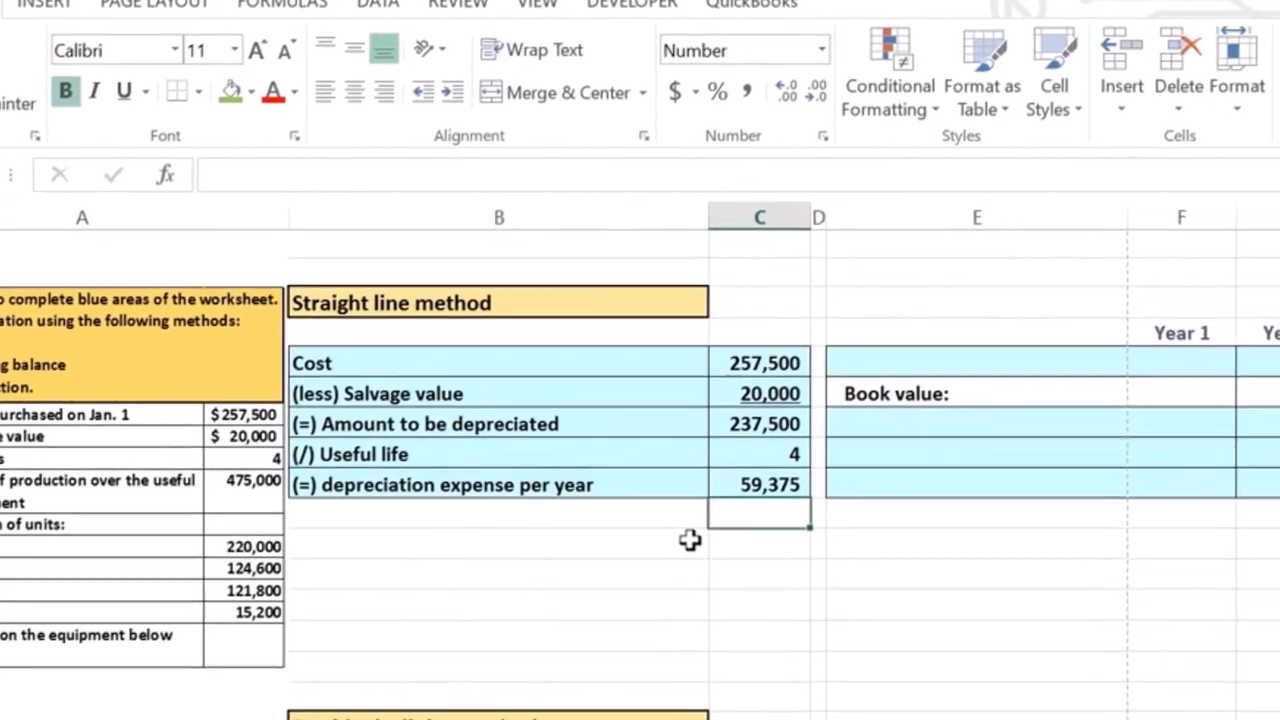
- Label E5 "Depreciation" and link its Year 1 amount in F5 to the annual depreciation with =C9
key(Right)
key(Right)
key(Up)
key(Up)
key(Up)
key(Up)
key(Up)
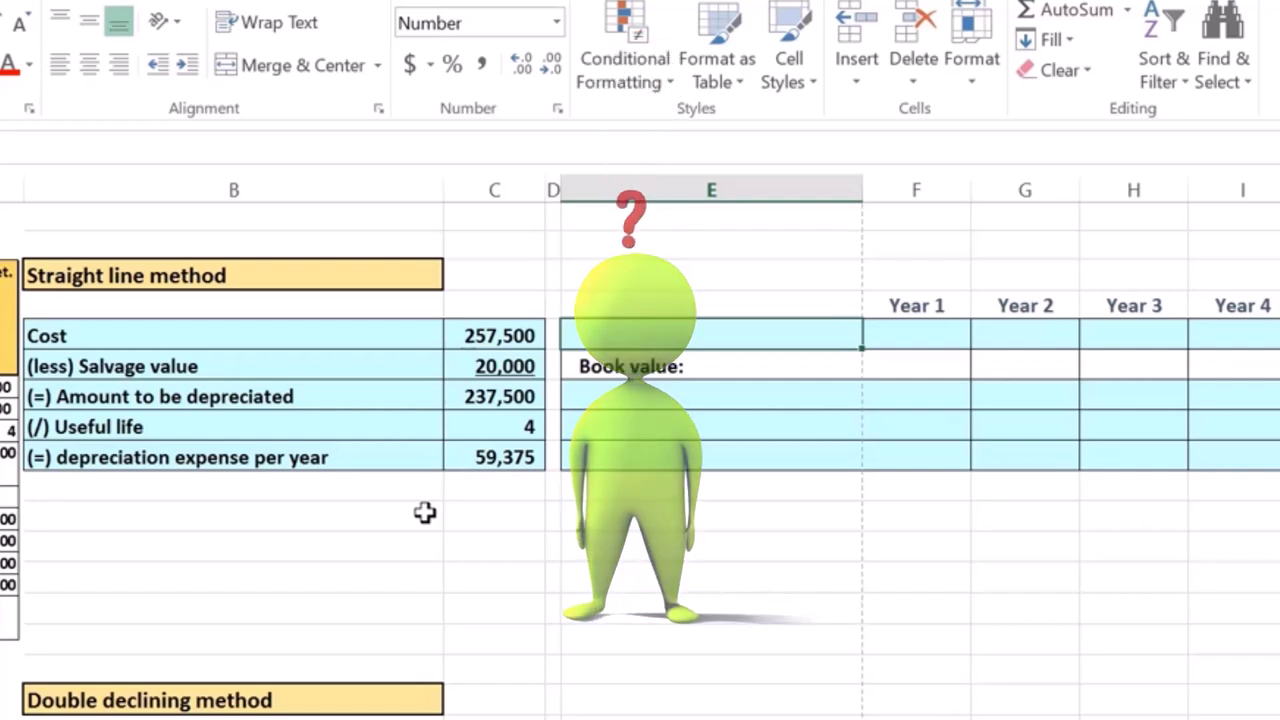
text(Depreciation)
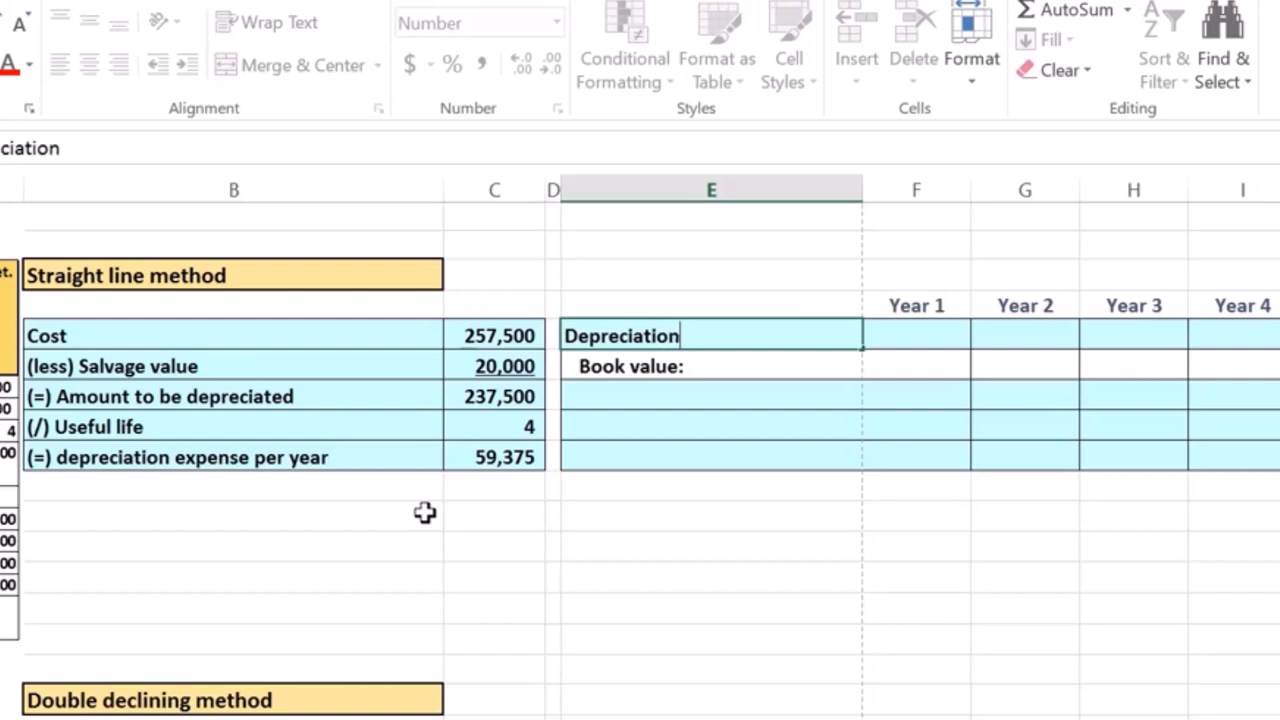
key(Tab)
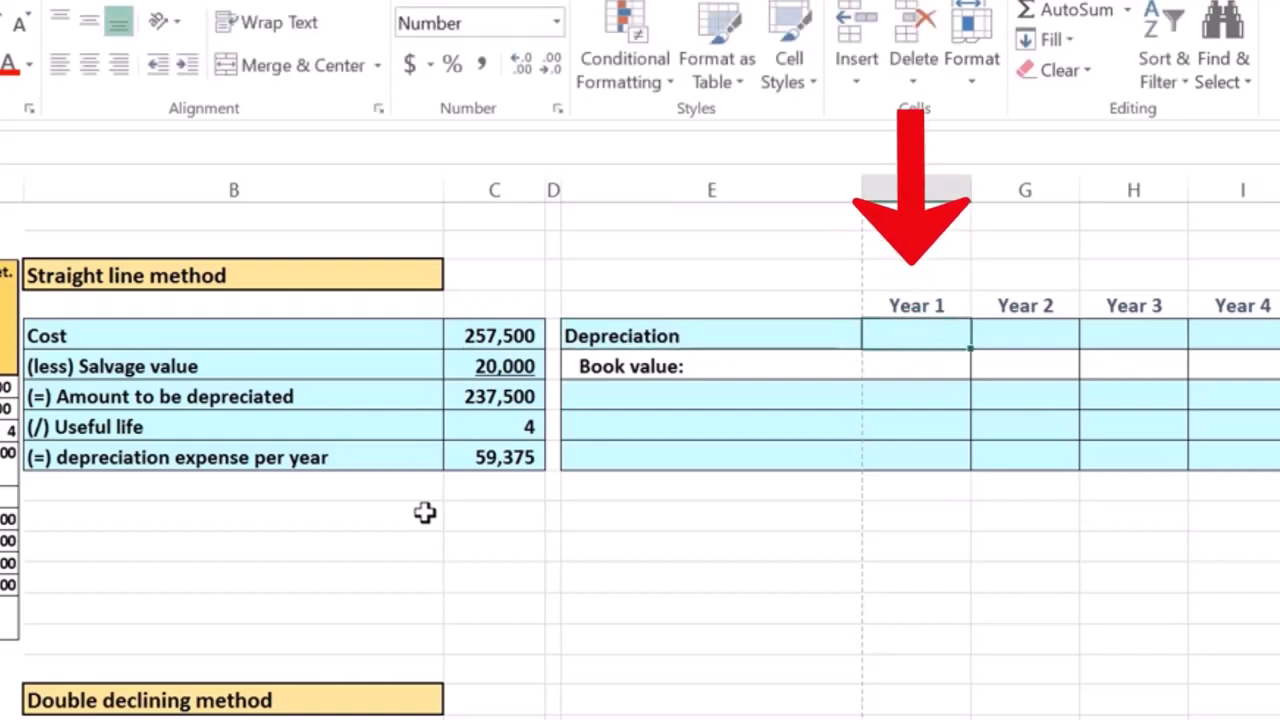
text(=)
click(471, 461)
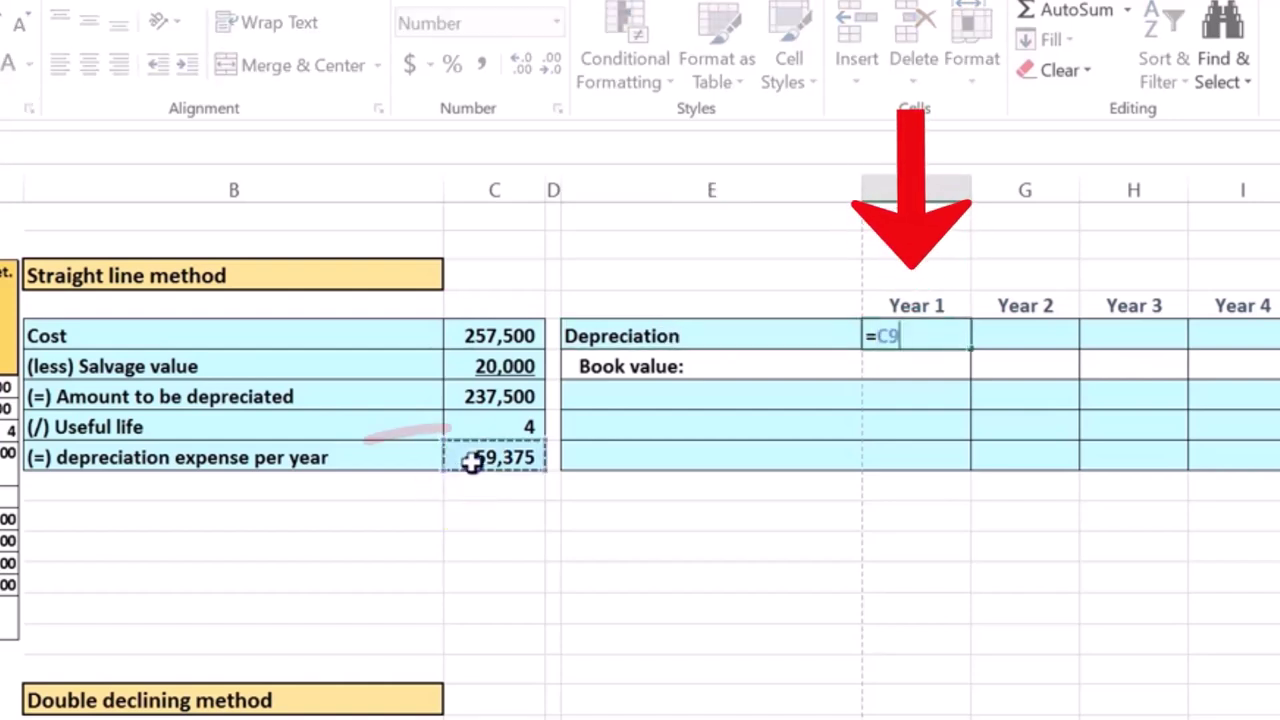
key(Return)
- Set the Year 2 depreciation in G5 to =F5 and fill the formula across to Year 4
key(Right)
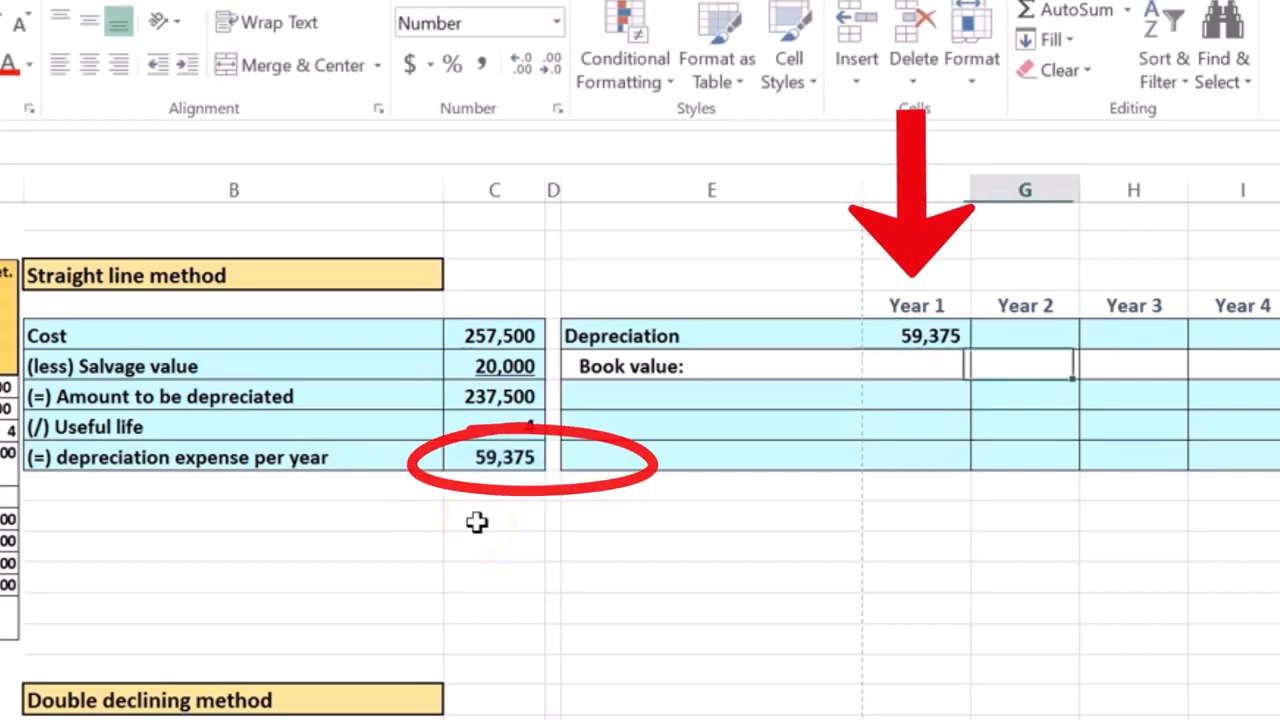
key(Up)
text(=)
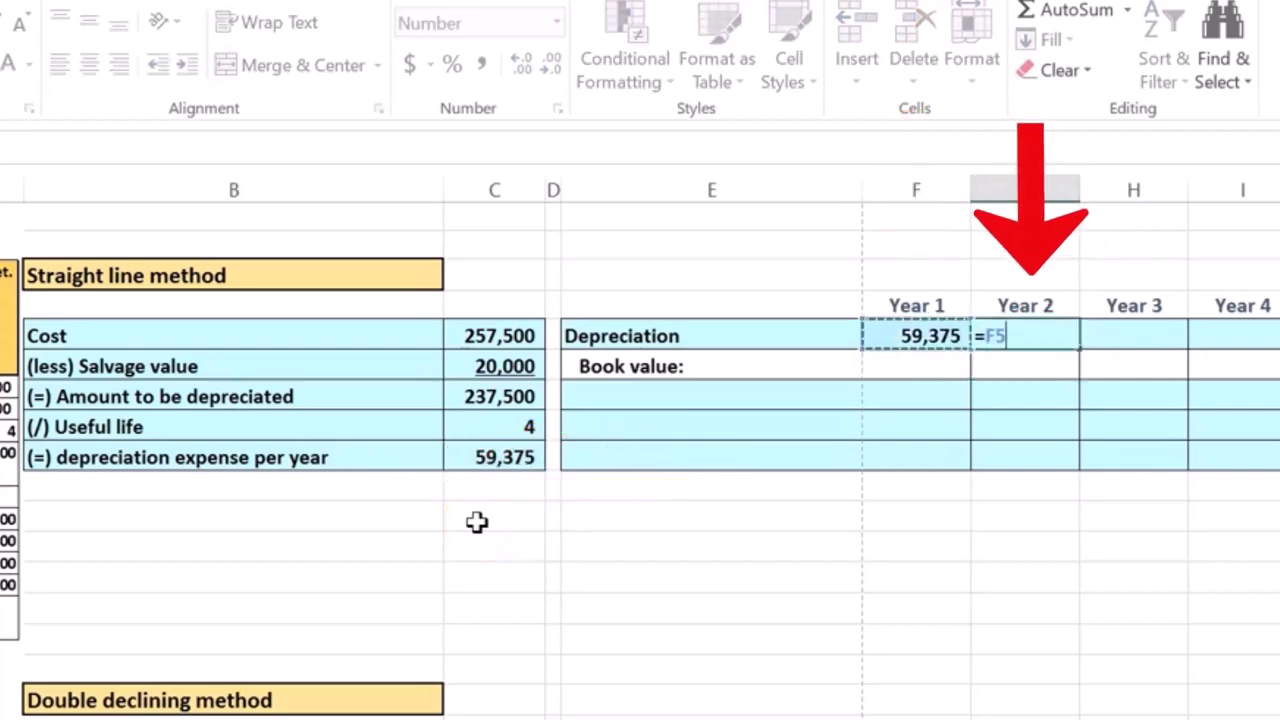
key(Return)
click(894, 337)
click(1051, 337)
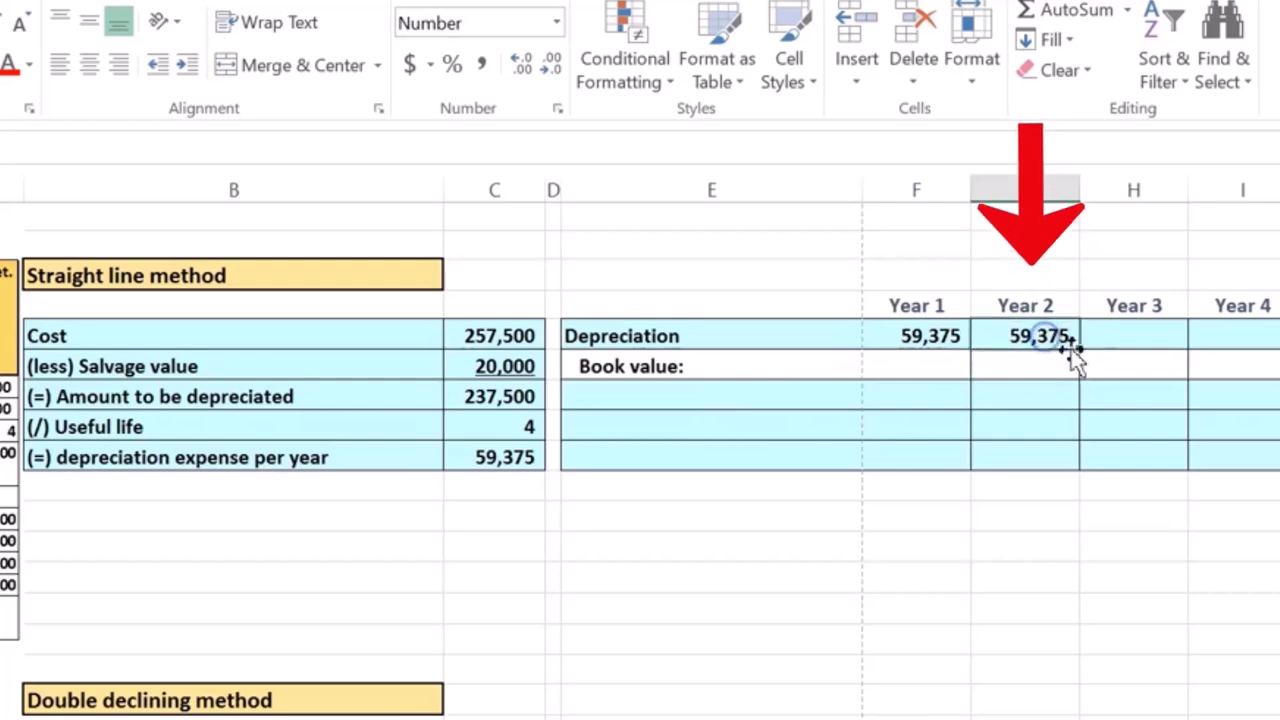
drag(1213, 351, 1240, 352)
click(801, 575)
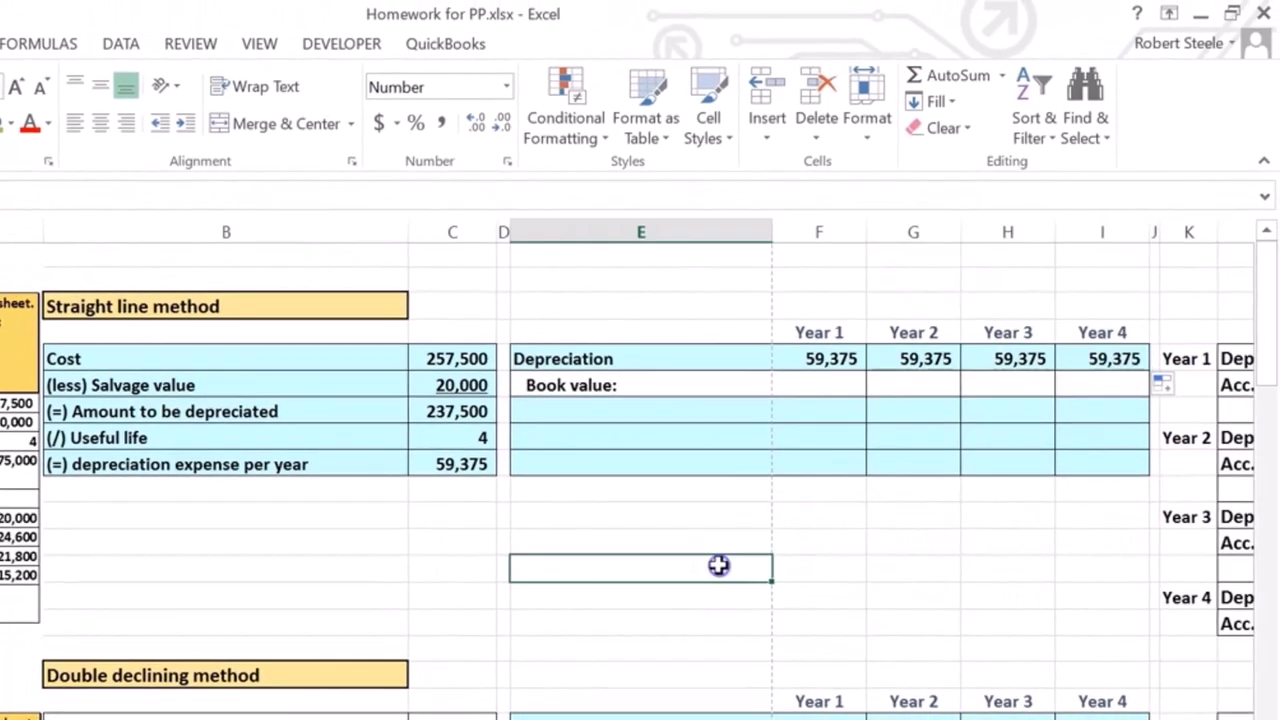
- Check the annual depreciation in C9 for cents by showing two decimals, and return it to whole numbers
click(463, 466)
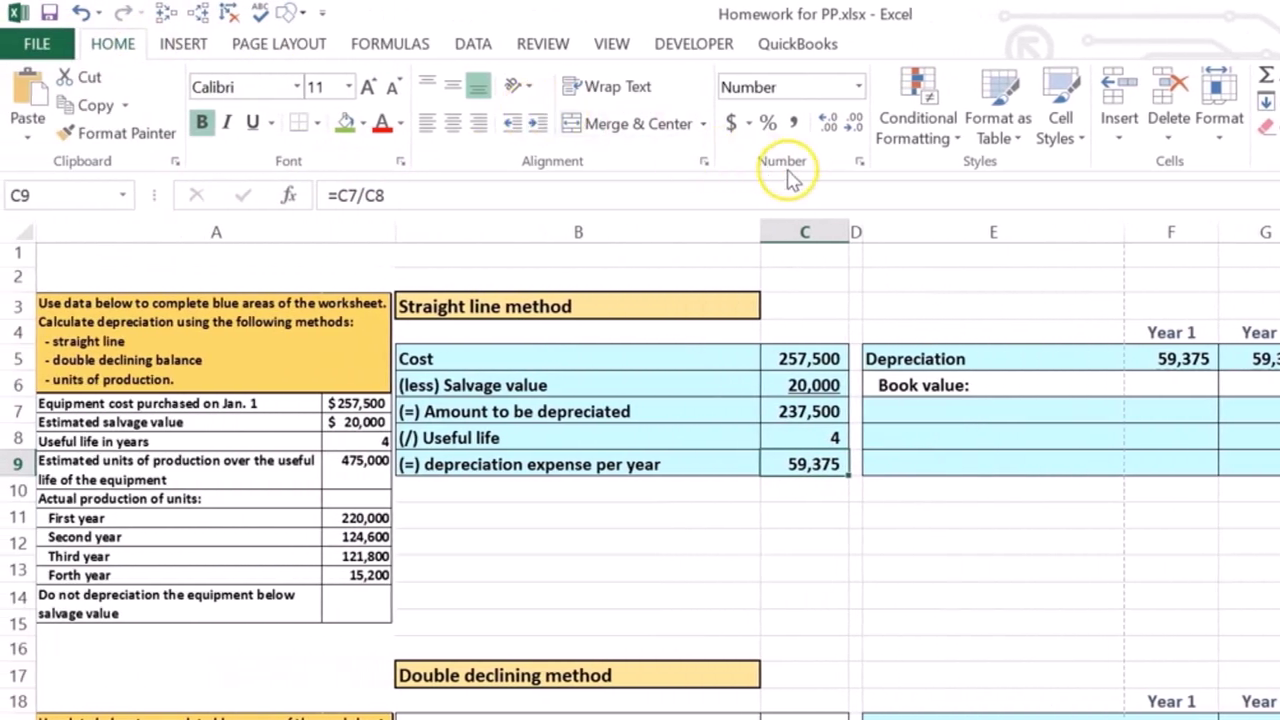
click(828, 130)
click(828, 130)
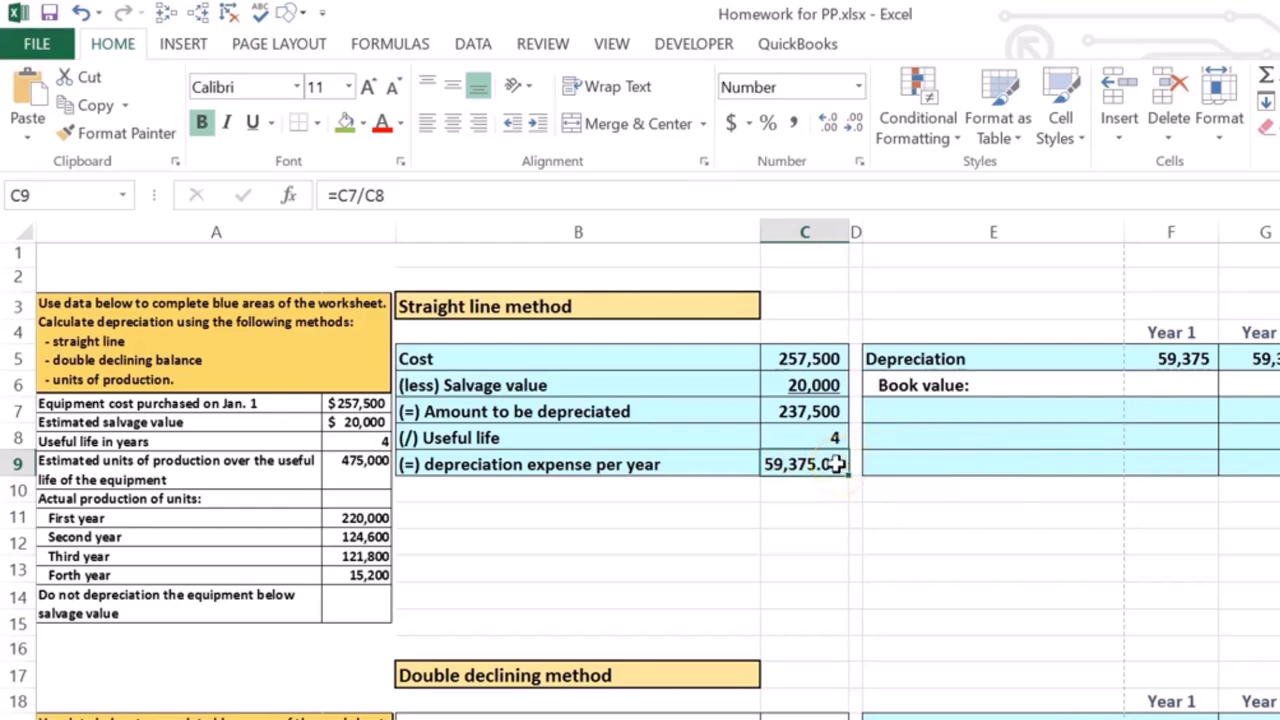
click(856, 122)
click(856, 122)
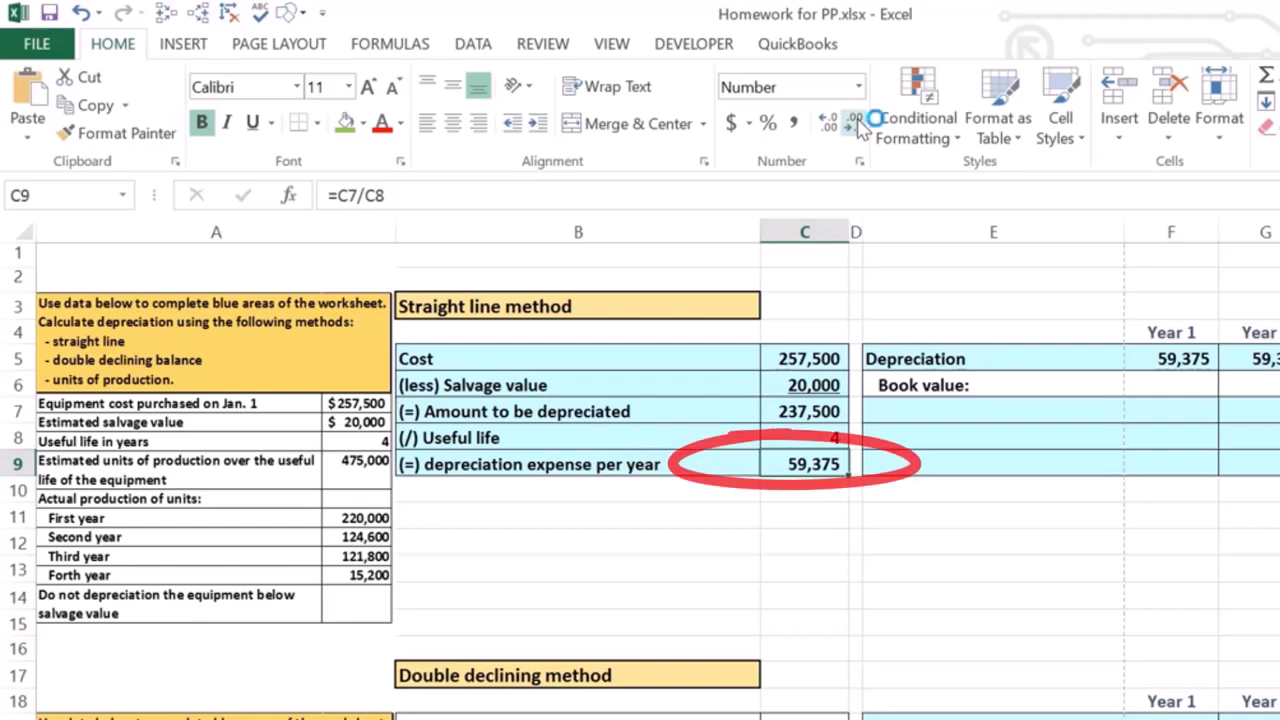
- Label E7 "Cost" under the book value heading and link its Year 1 amount in F7 with =C5
click(933, 410)
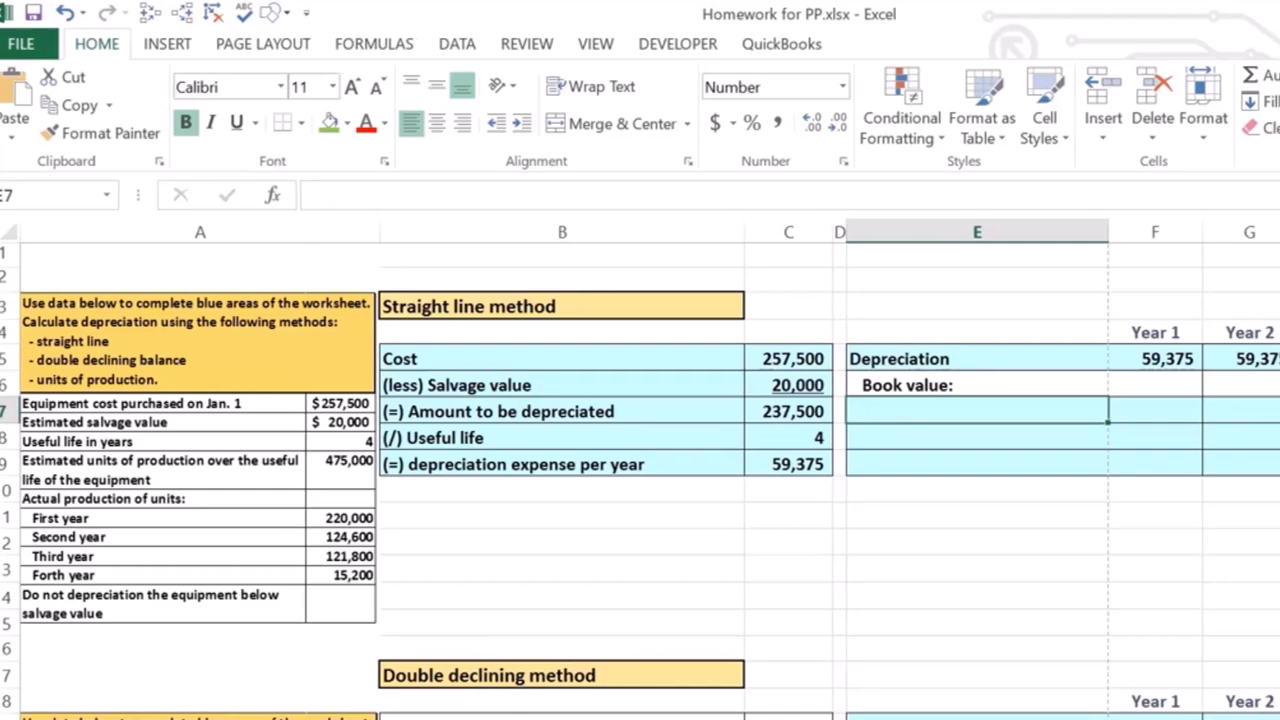
text(Cost)
key(Tab)
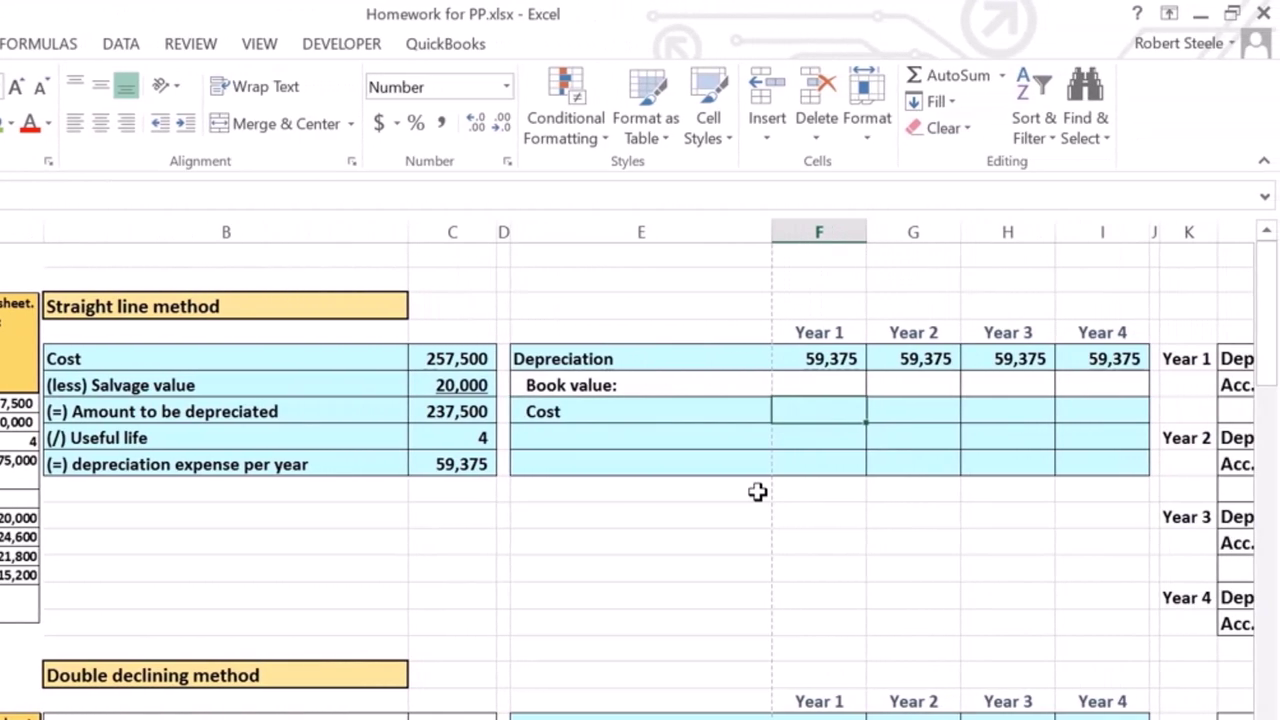
text(=)
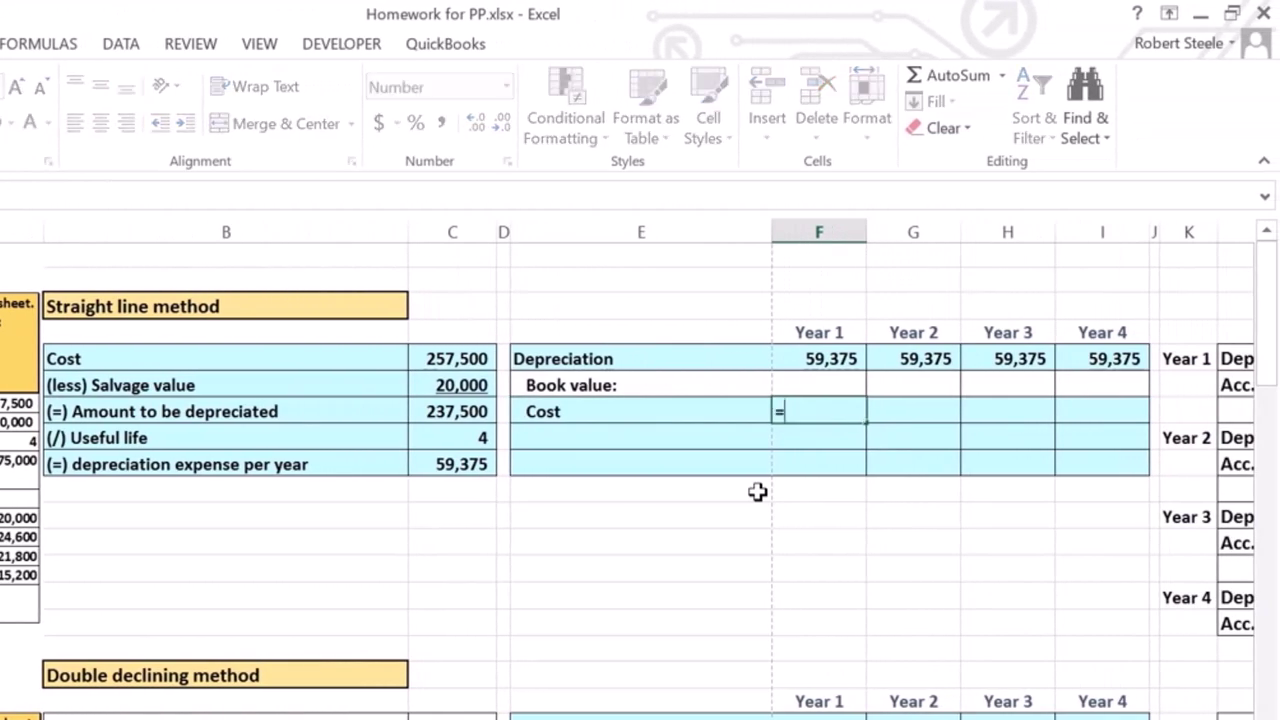
click(474, 363)
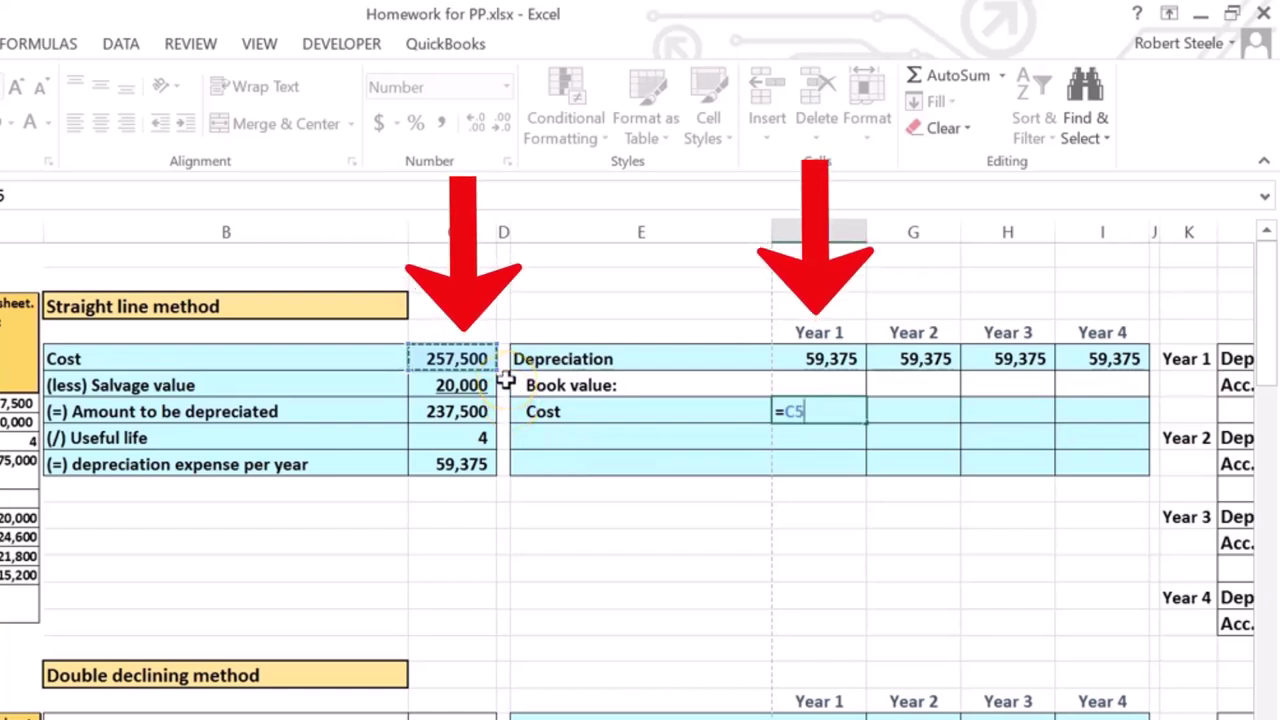
key(Return)
- Label E8 "(less) accumulated depreciation" and link its Year 1 amount in F8 to the Year 1 depreciation in F5
text((less) accumulated depreciation)
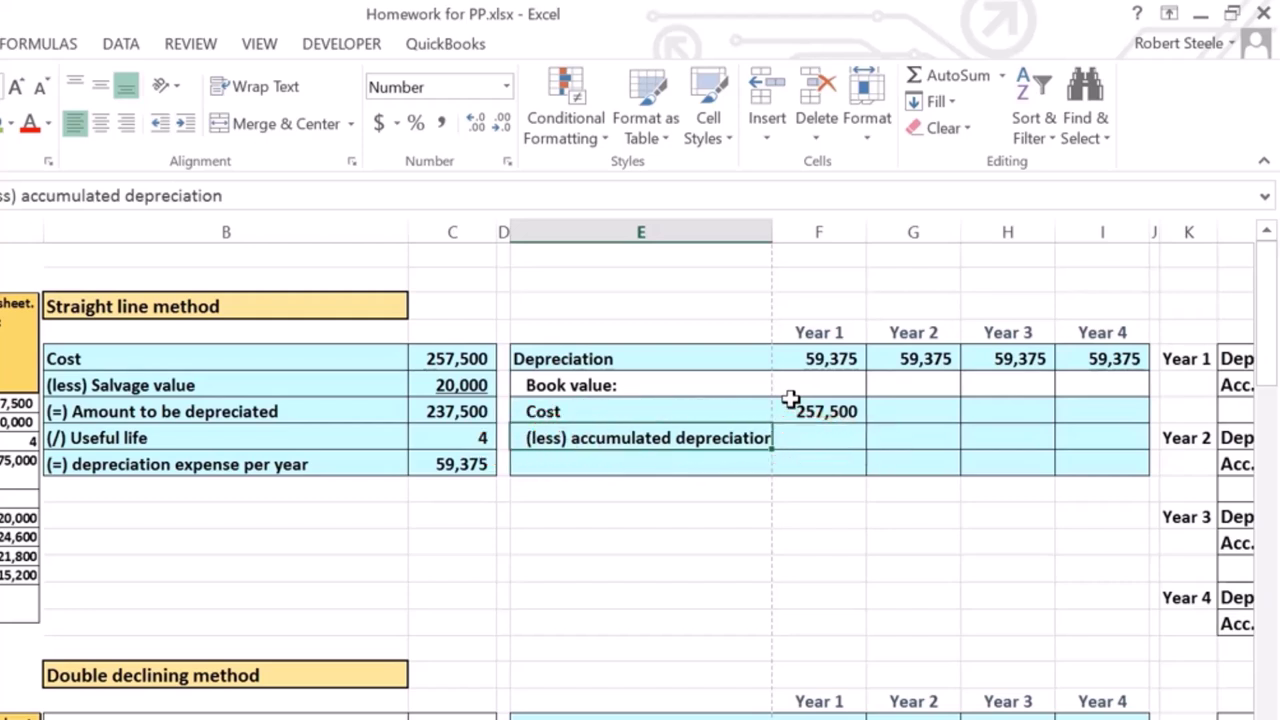
click(800, 365)
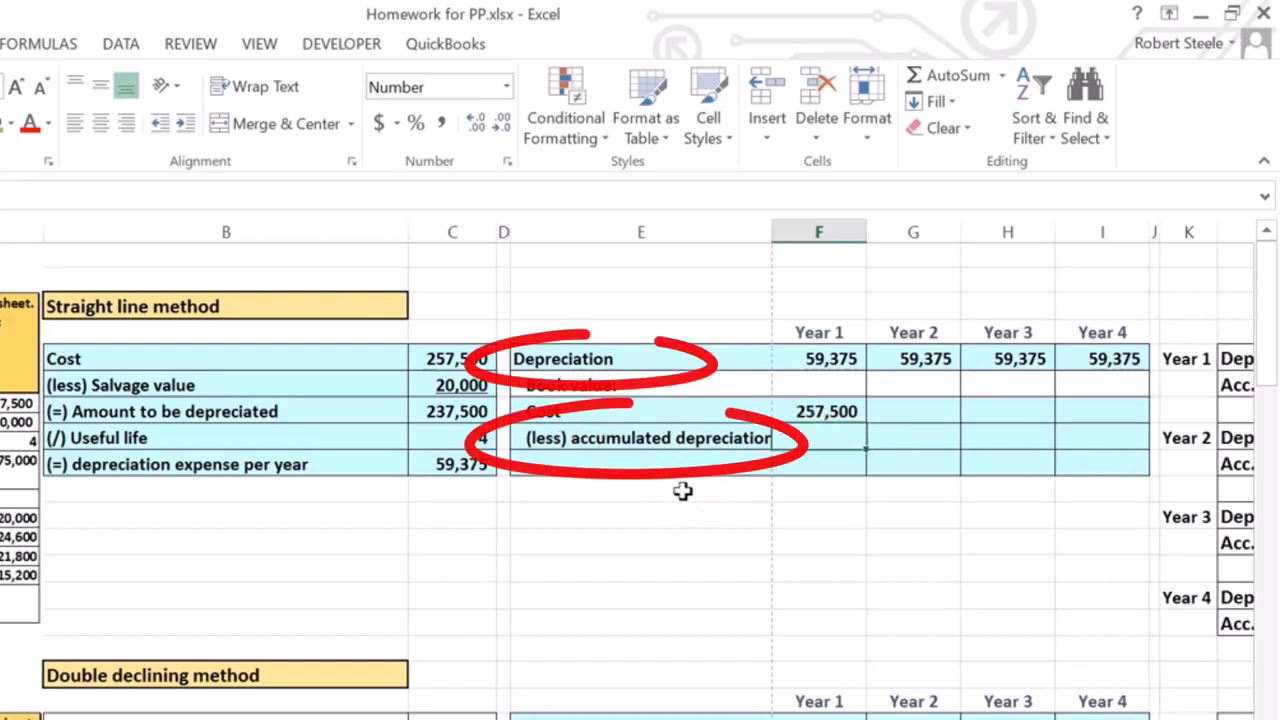
text(=)
key(Up)
key(Up)
key(Return)
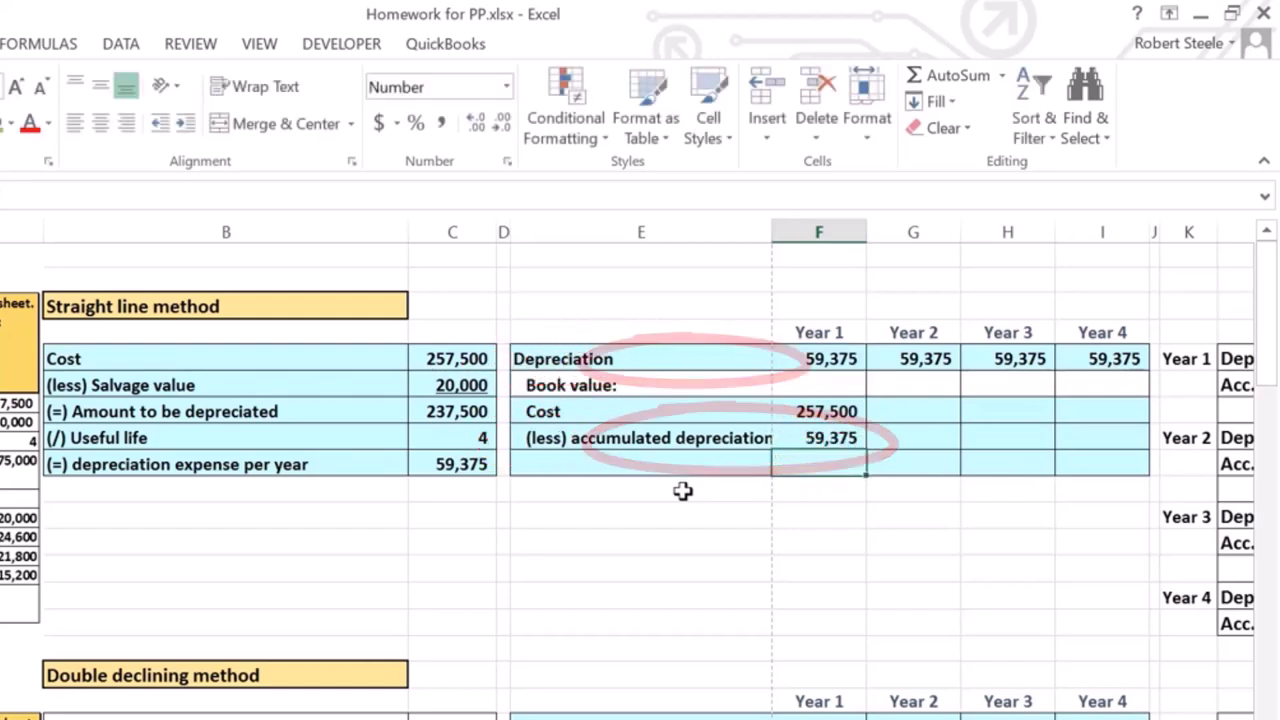
- Label E9 "(=) book value" and calculate the Year 1 book value in F9 with =F7-F8
key(Left)
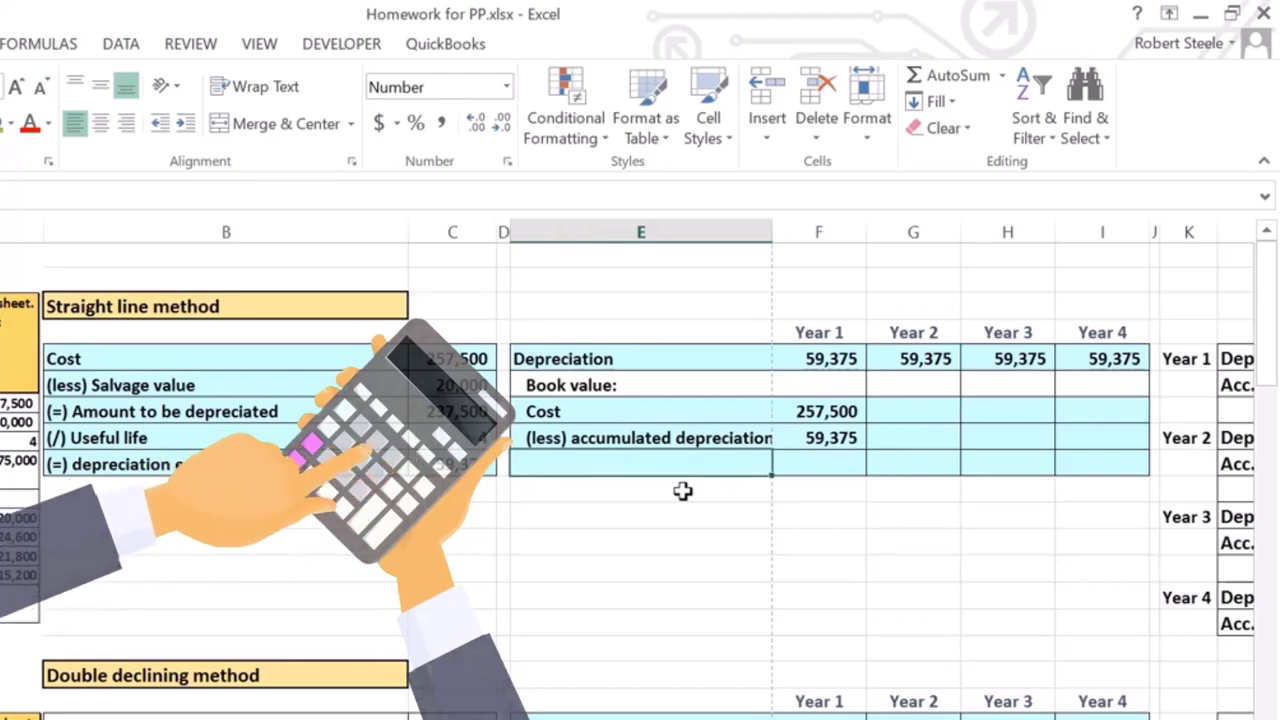
text((=))
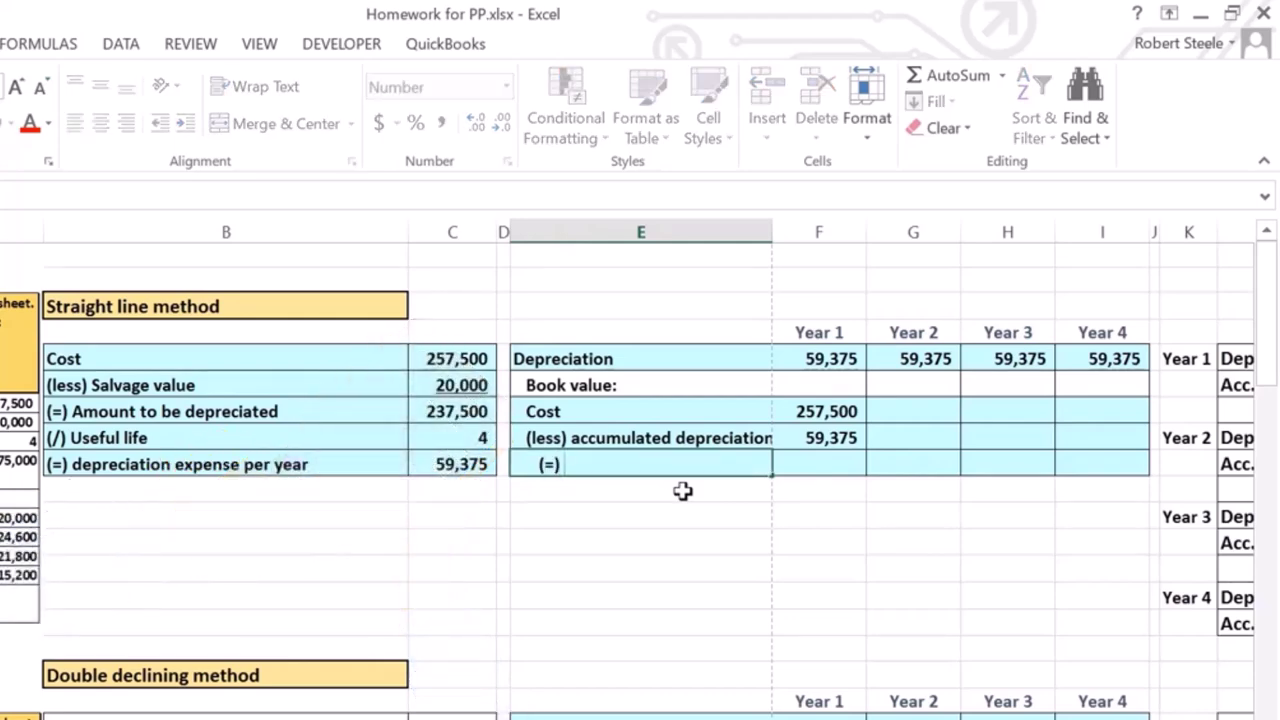
text( book value)
key(Tab)
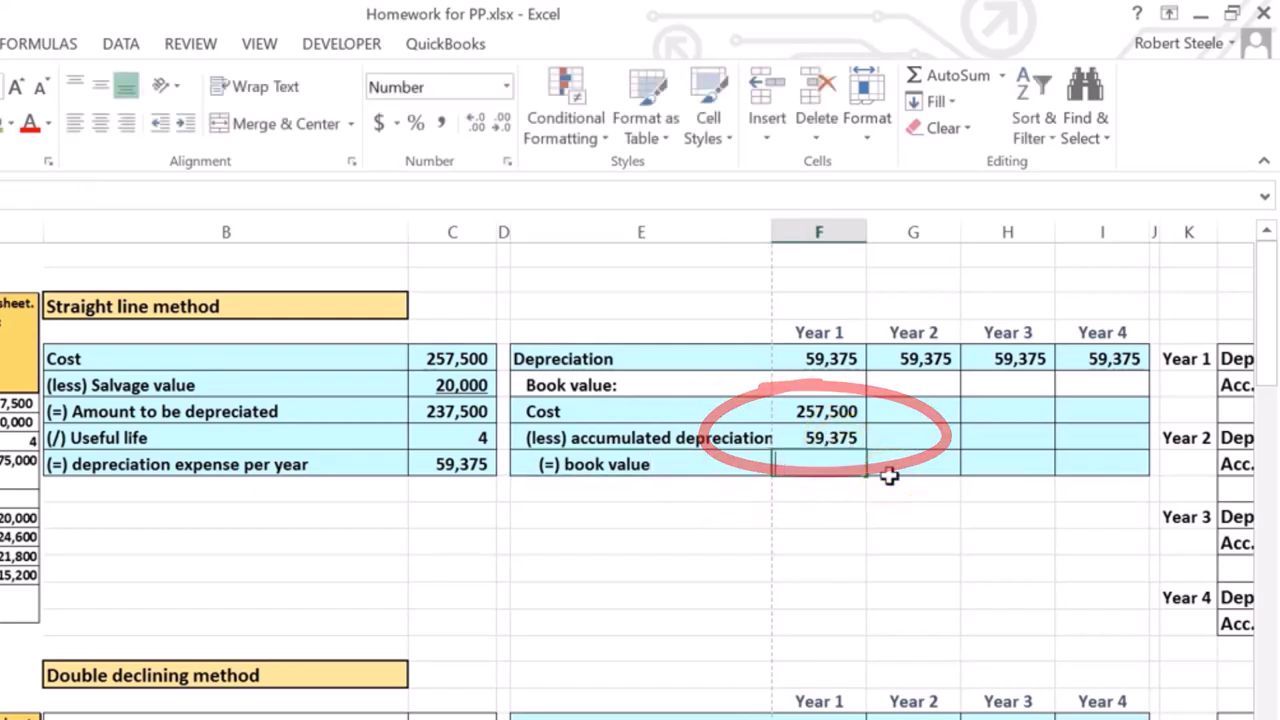
text(=)
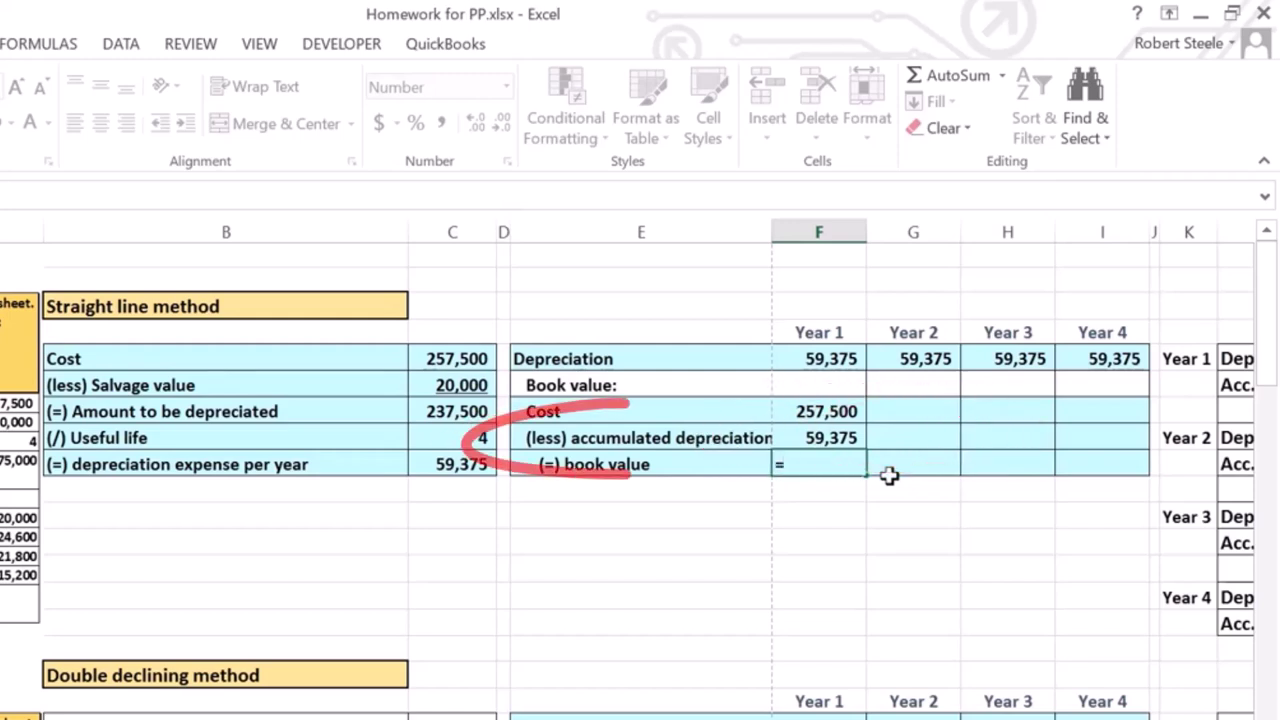
click(833, 411)
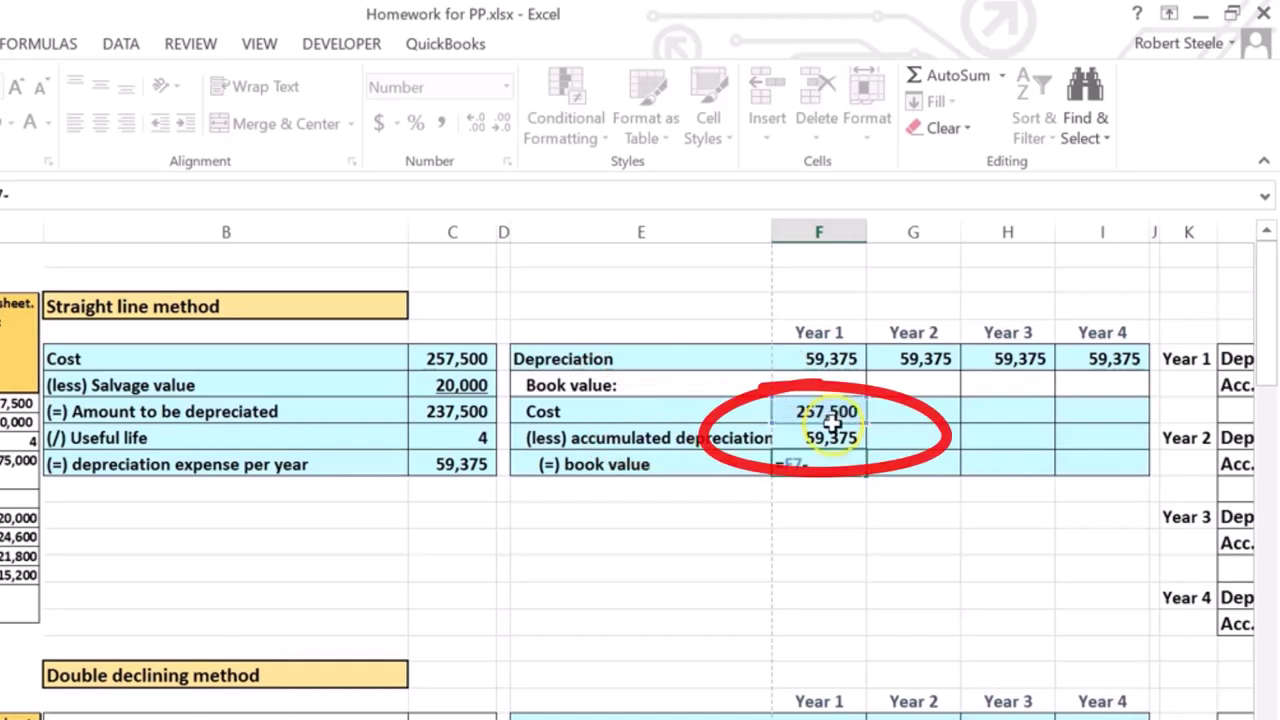
key(Return)
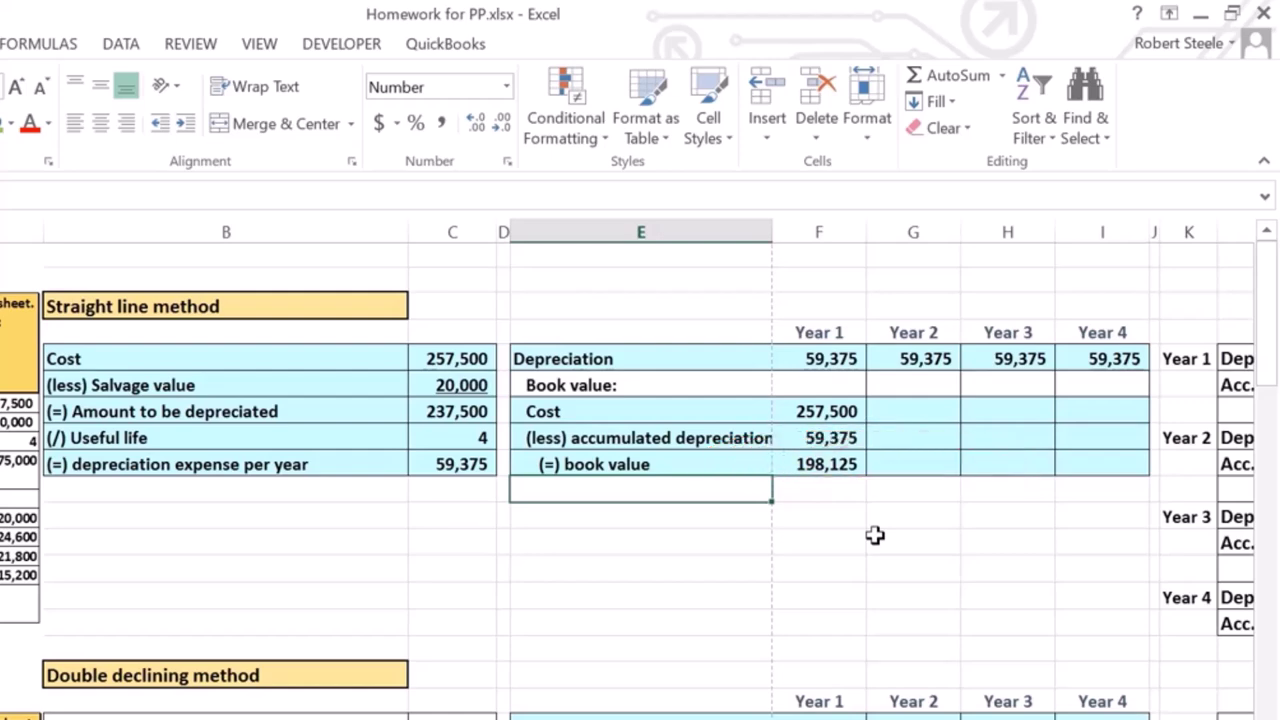
- Examine the journal entry table and the account balances in relation to the Year 1 book value in F9
key(Right)
key(Right)
key(Right)
key(Right)
key(Right)
key(Right)
key(Right)
key(Right)
key(Right)
key(Right)
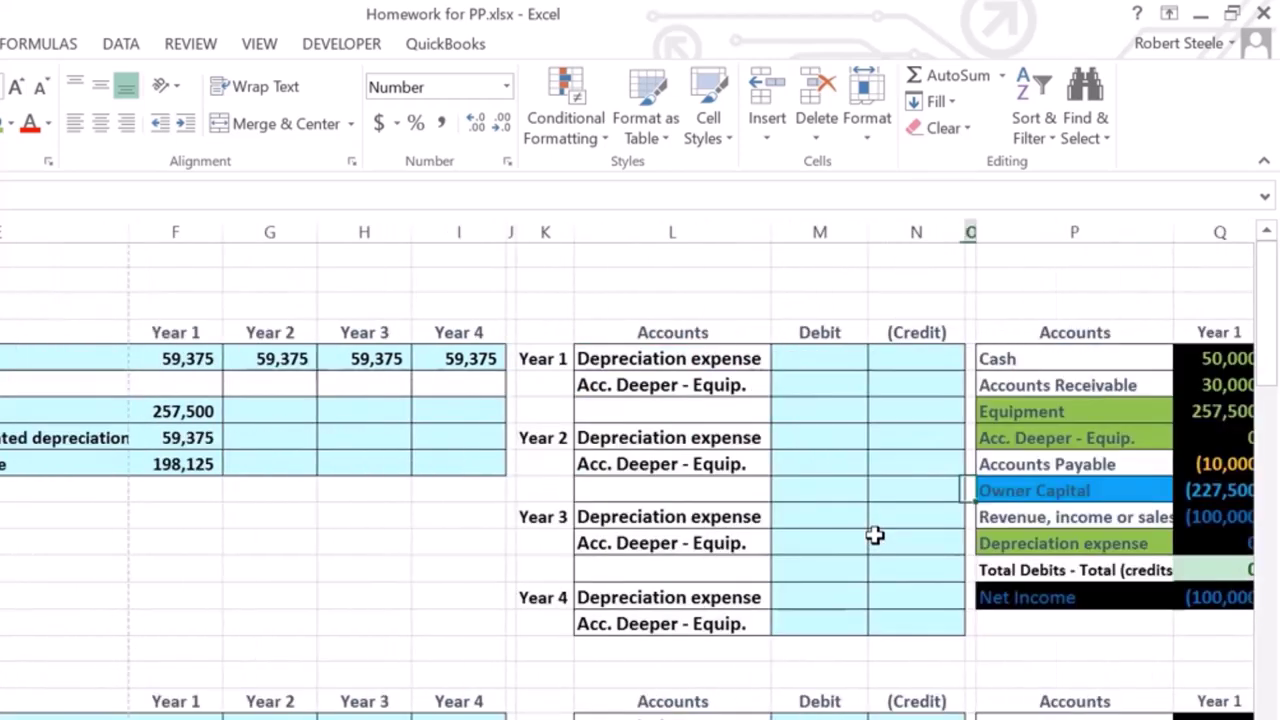
click(743, 363)
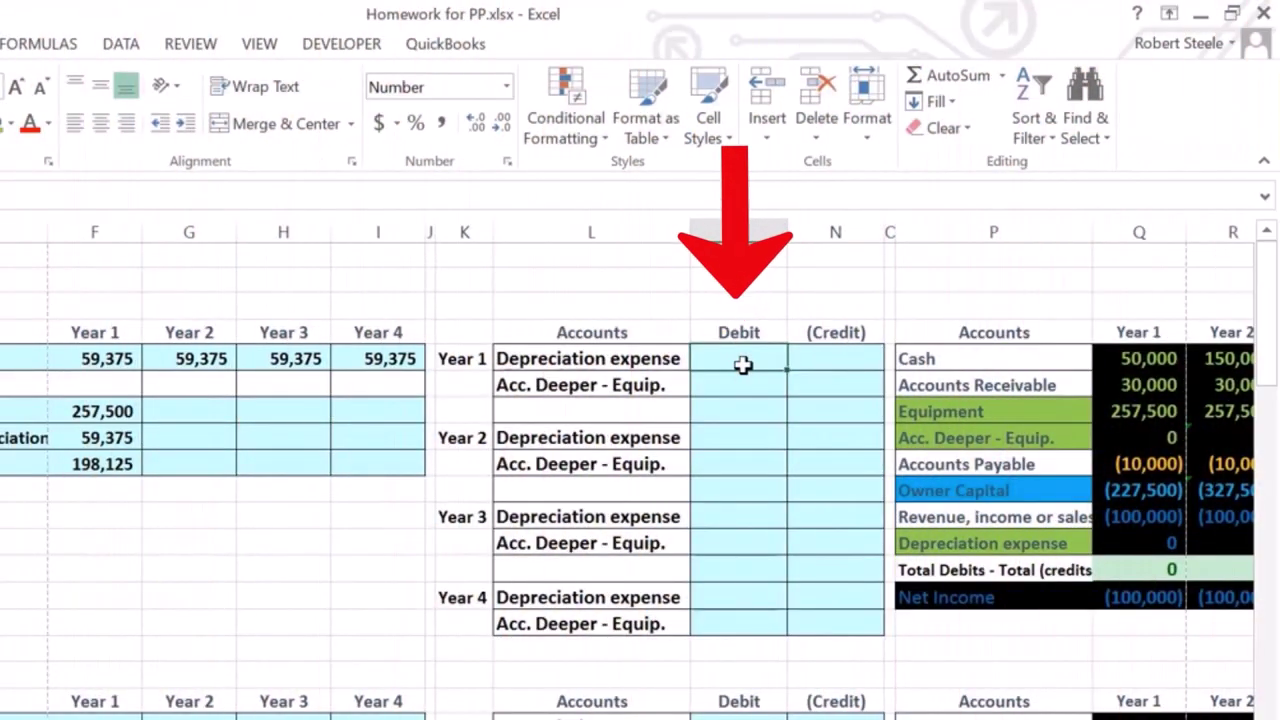
click(114, 466)
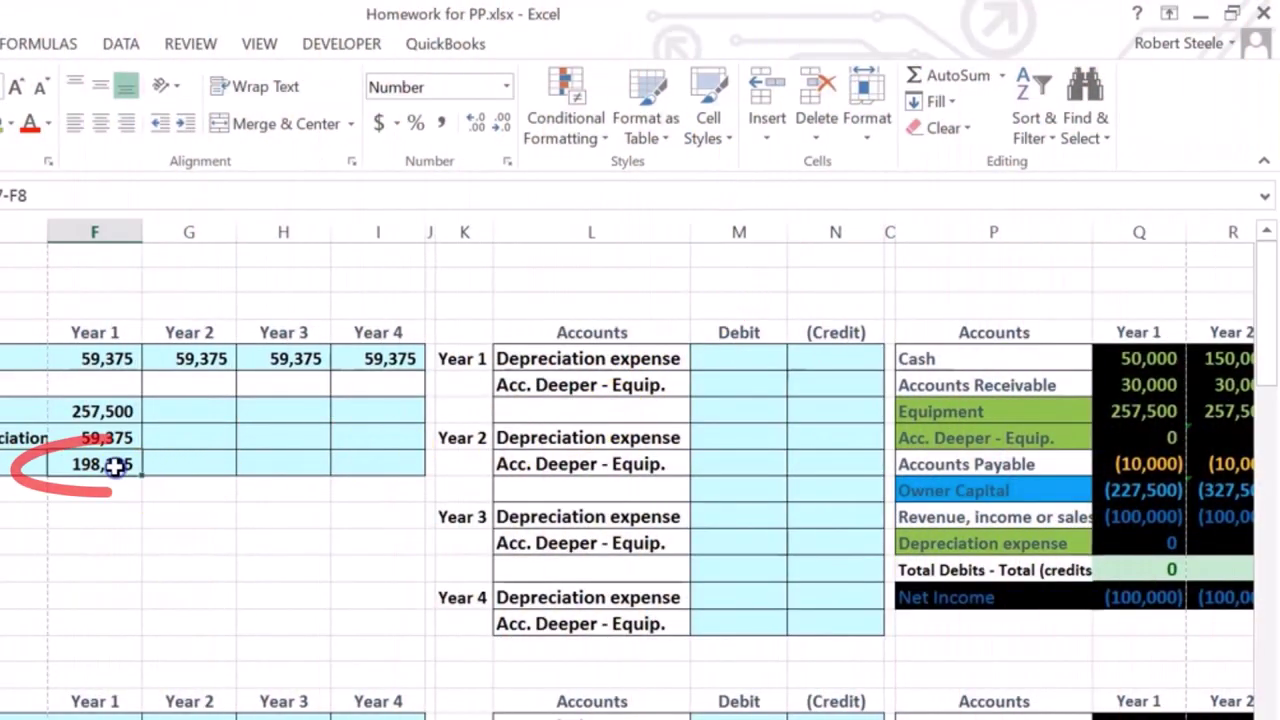